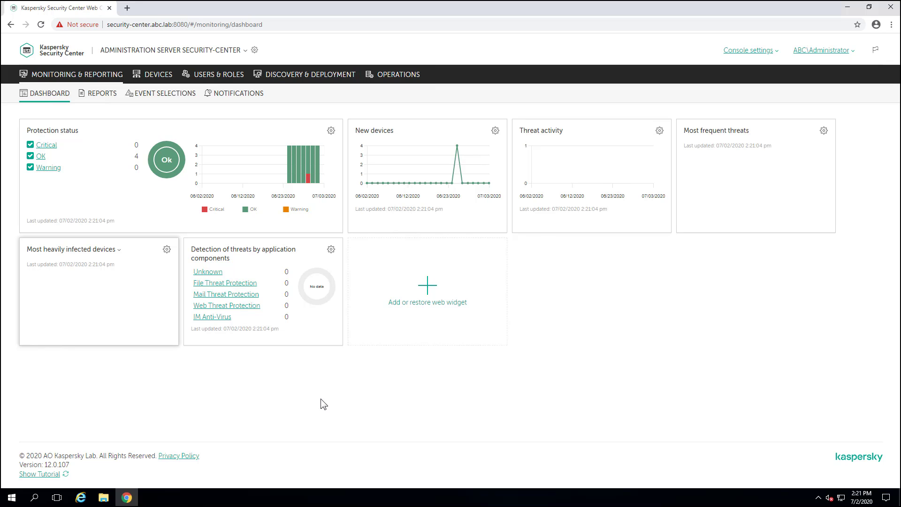
Step: Launch the Migration Wizard from the Operations submenu
left_click(398, 76)
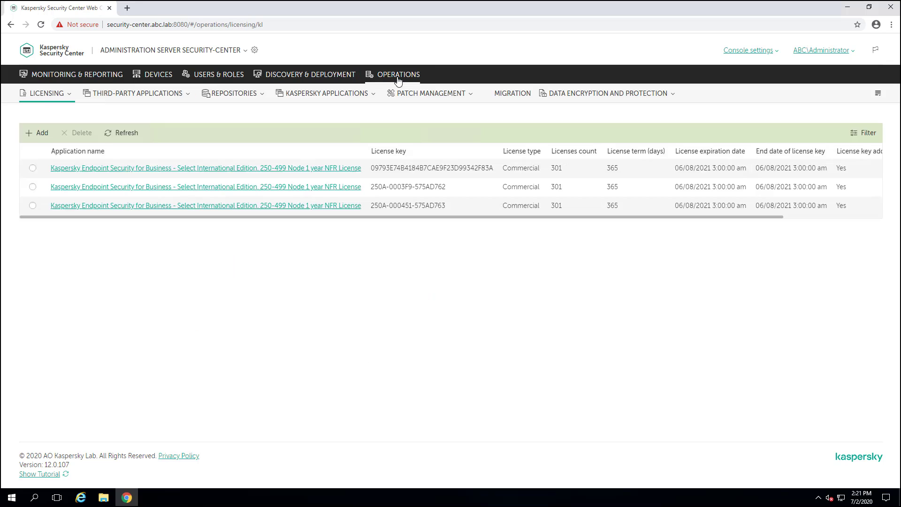
left_click(507, 94)
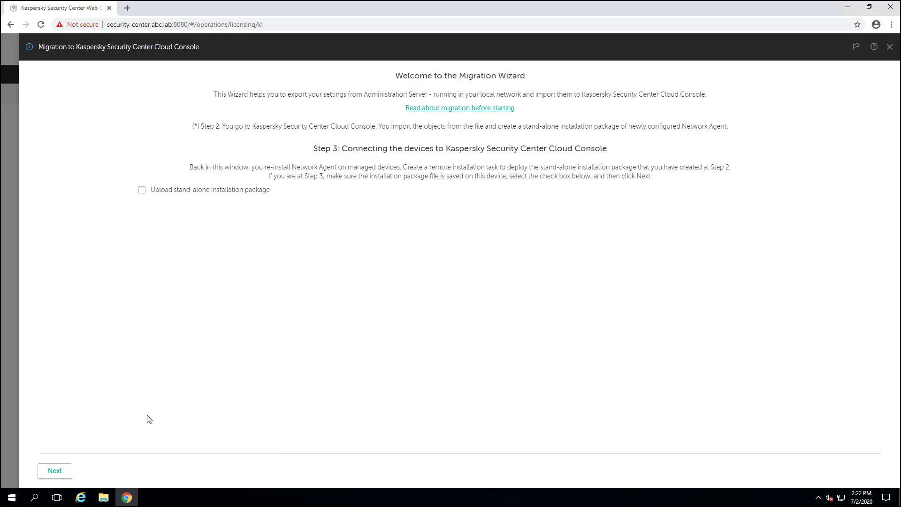
Step: Mark the whole Managed devices group (not just Workstations) for export and continue
left_click(63, 472)
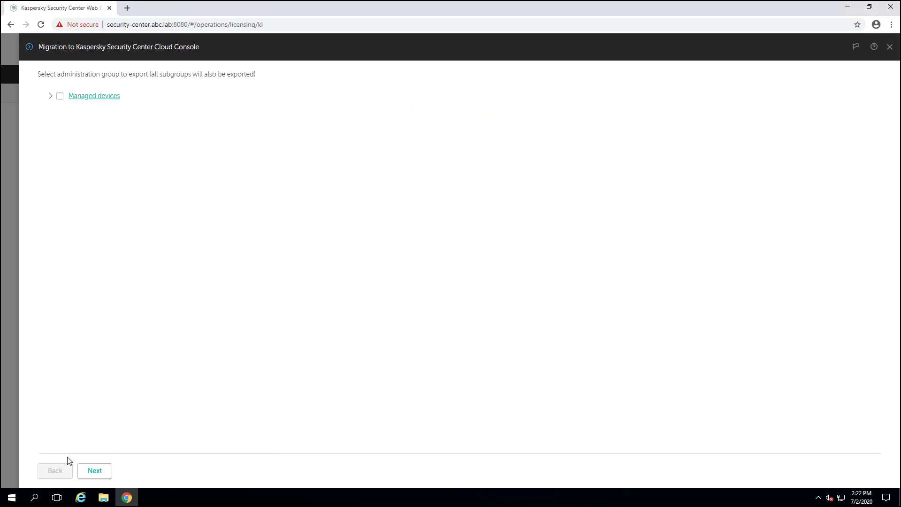
left_click(50, 96)
left_click(59, 131)
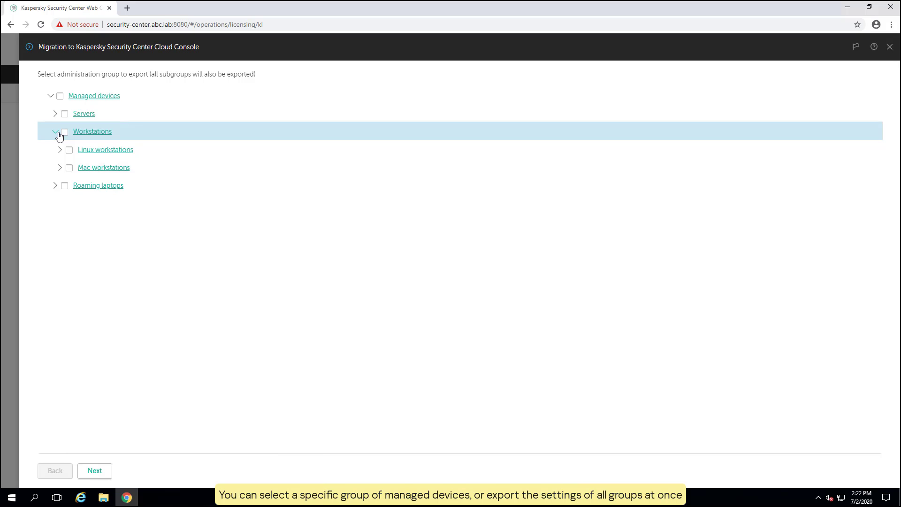
left_click(64, 132)
left_click(61, 96)
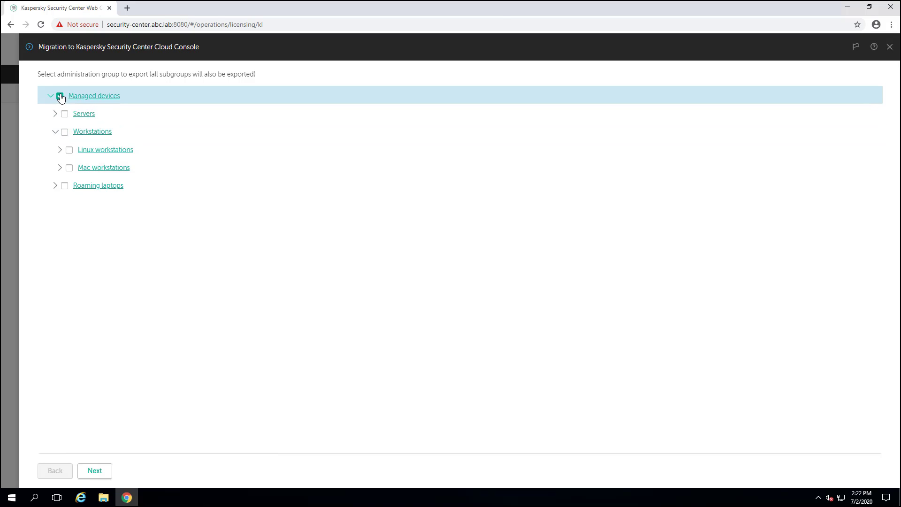
left_click(93, 471)
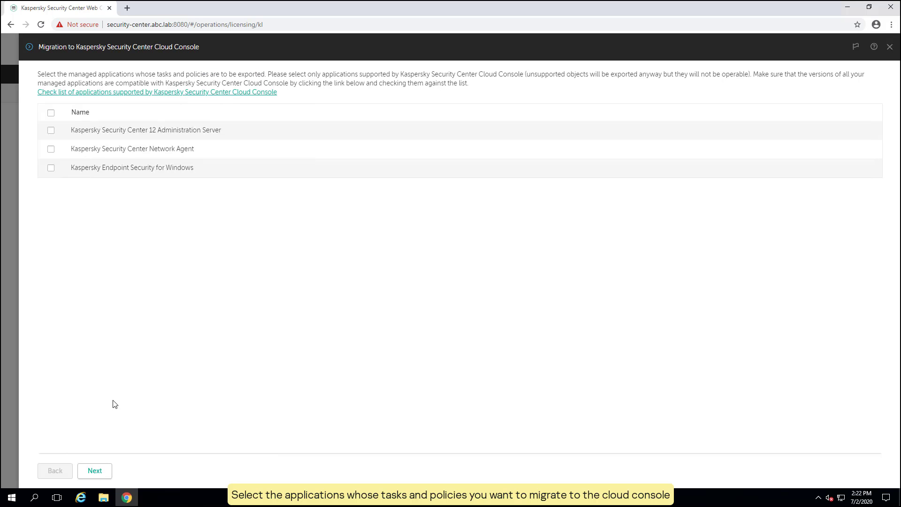
Step: Select all three managed applications for export and continue to global tasks
left_click(51, 113)
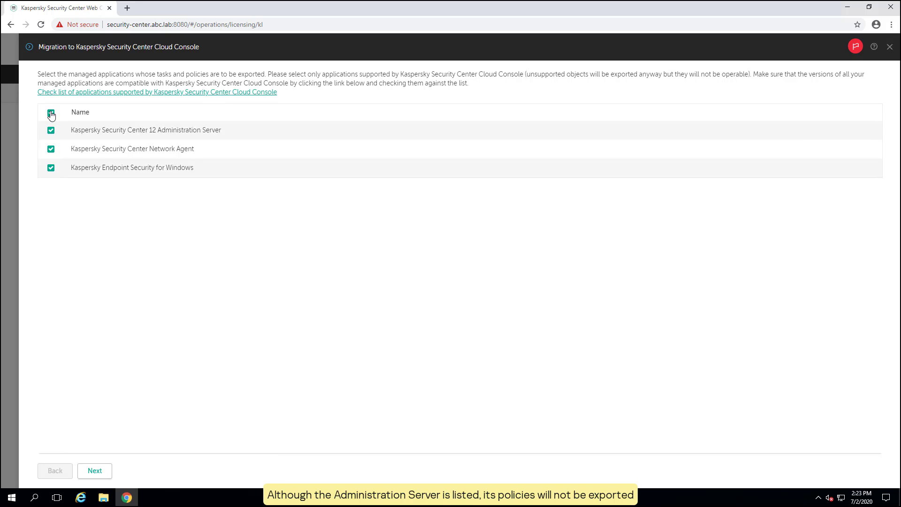
left_click(104, 476)
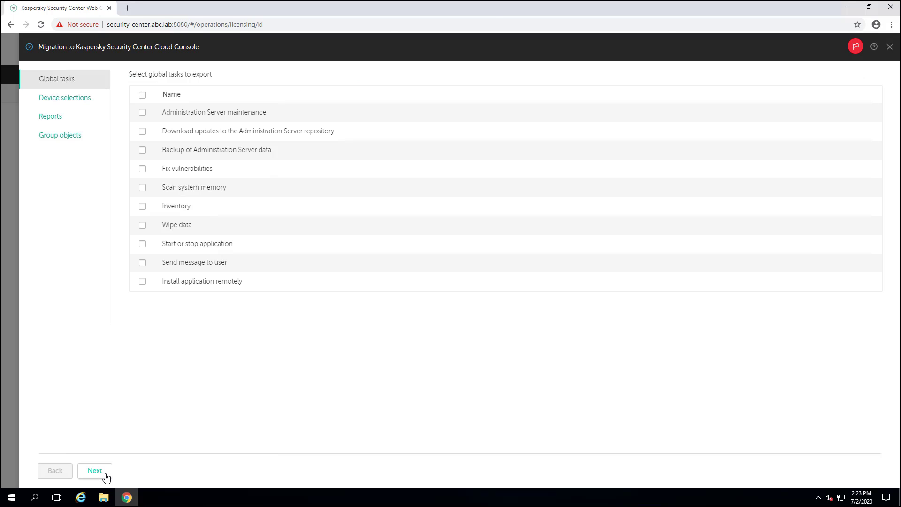
Step: Select all global tasks, then exclude server maintenance, update download, server backup and remote installation
left_click(141, 96)
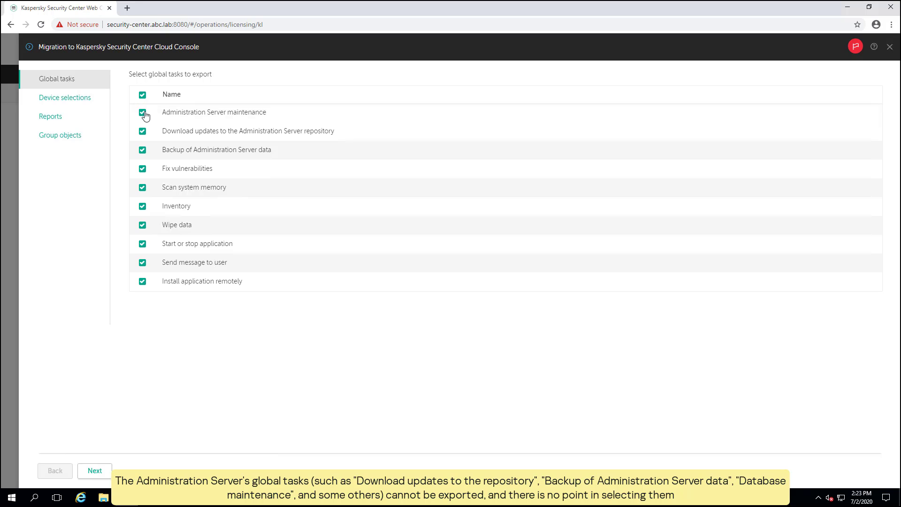
left_click(143, 112)
left_click(142, 131)
left_click(142, 151)
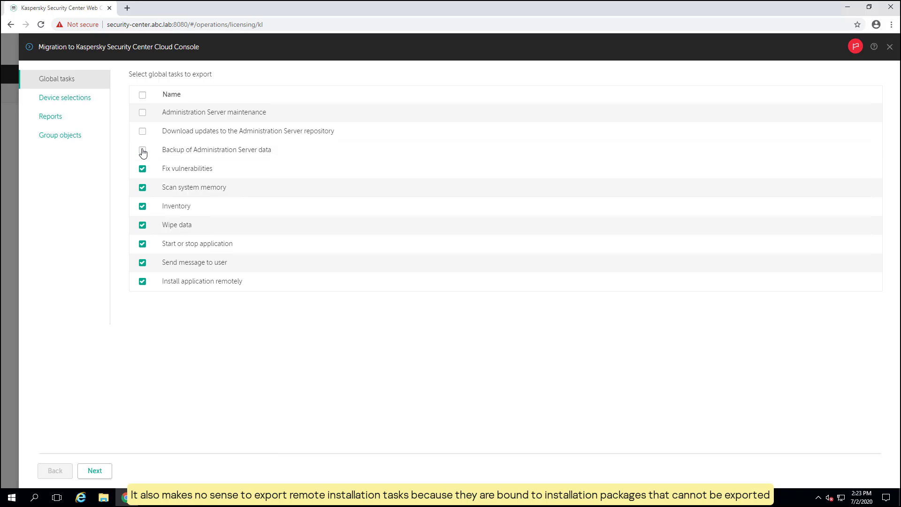
left_click(143, 285)
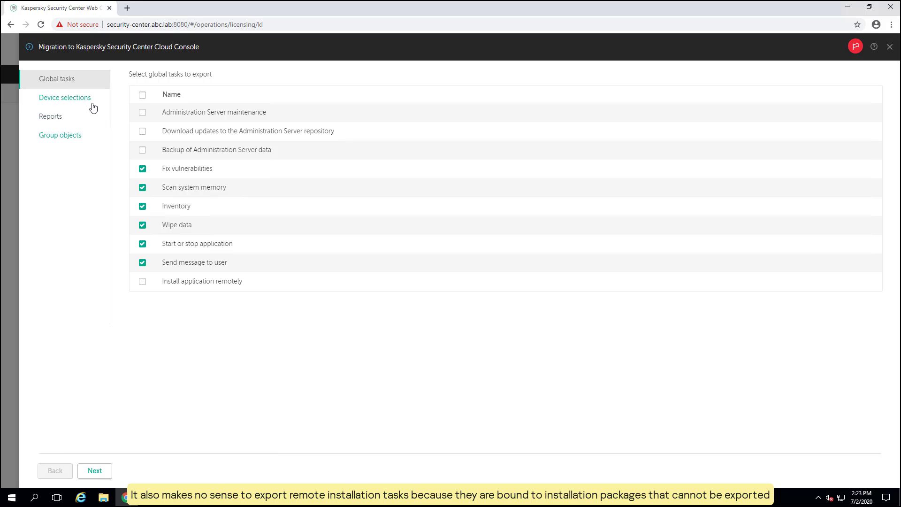
Step: Select both Office A device selections for export
left_click(91, 104)
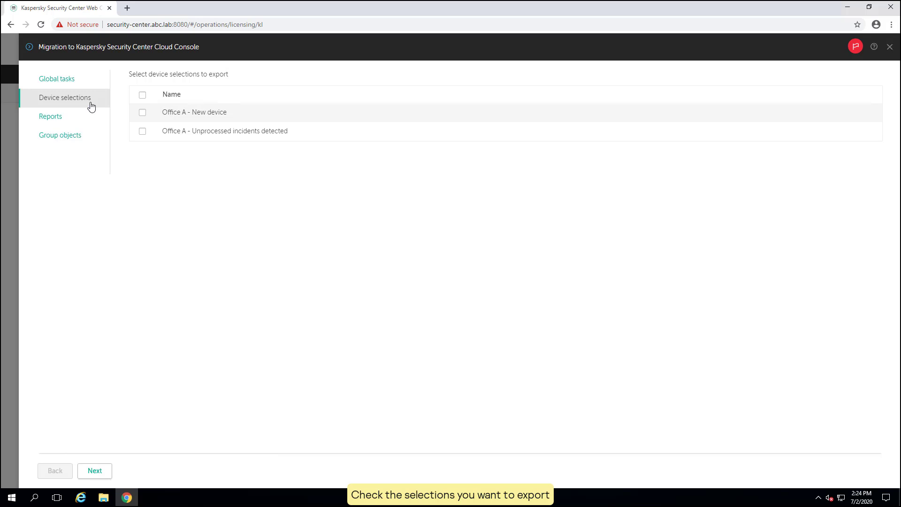
left_click(142, 95)
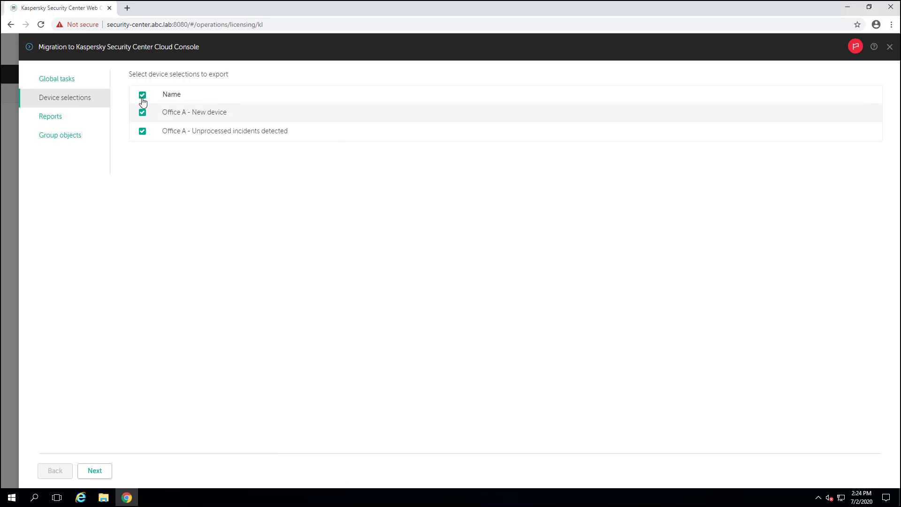
Step: Include the three Office A reports (network attacks, Adaptive Anomaly Control, application components) in the export
left_click(71, 121)
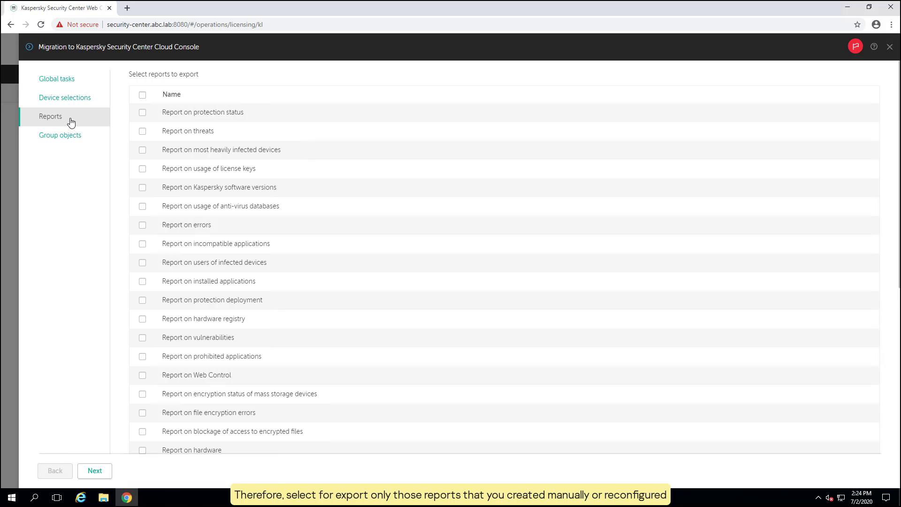
scroll(257, 173, "down", 1)
scroll(257, 172, "down", 2)
scroll(257, 172, "down", 3)
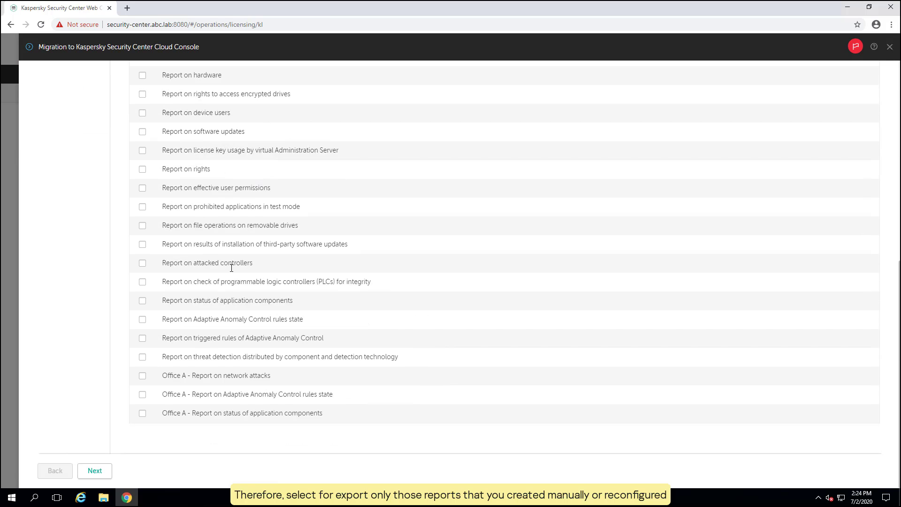
left_click(144, 375)
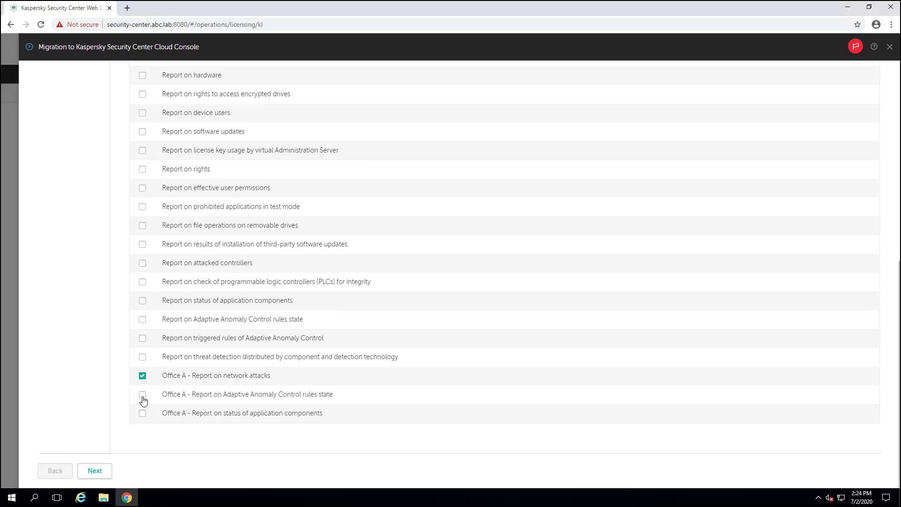
left_click(142, 396)
left_click(142, 413)
scroll(245, 327, "up", 4)
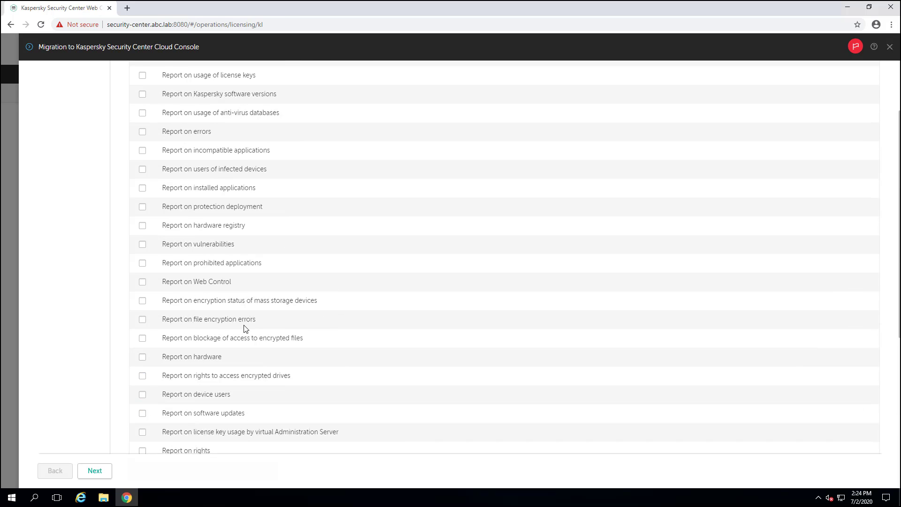
scroll(244, 328, "up", 3)
left_click(73, 142)
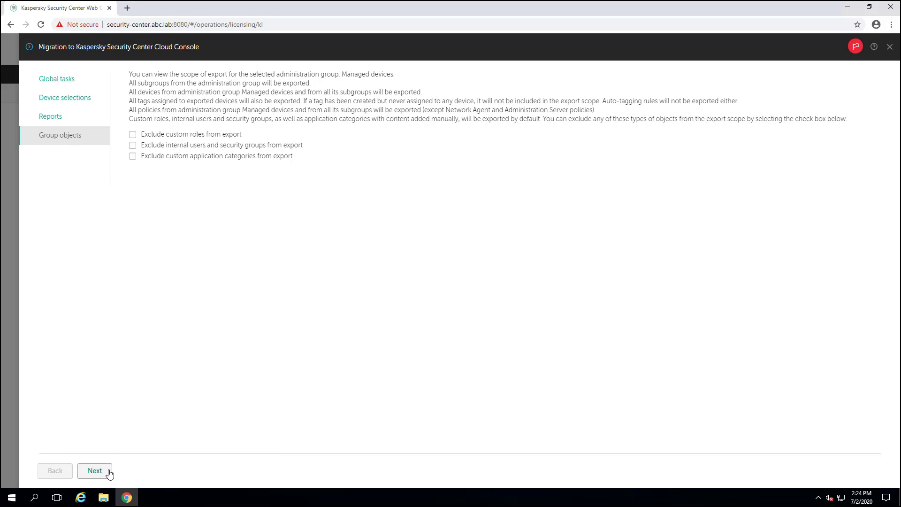
Step: Create the export file and save the zip archive to Downloads
left_click(94, 470)
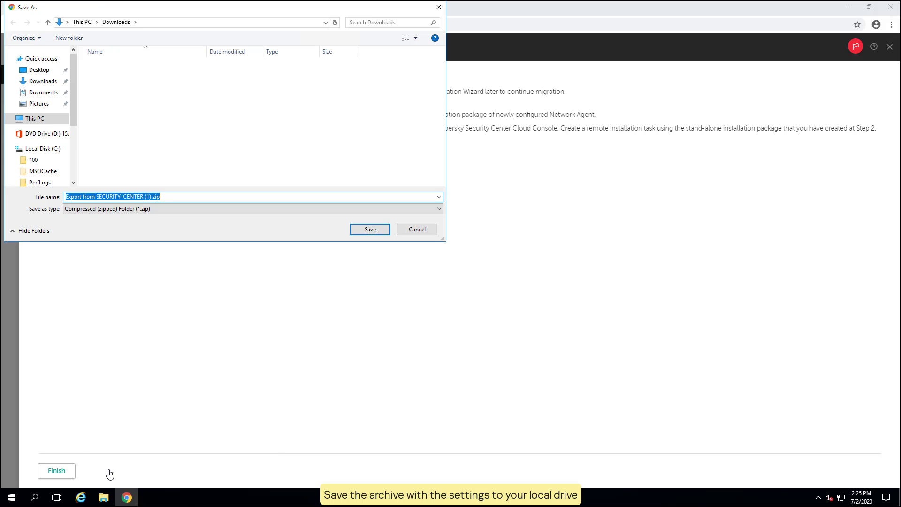
left_click(367, 232)
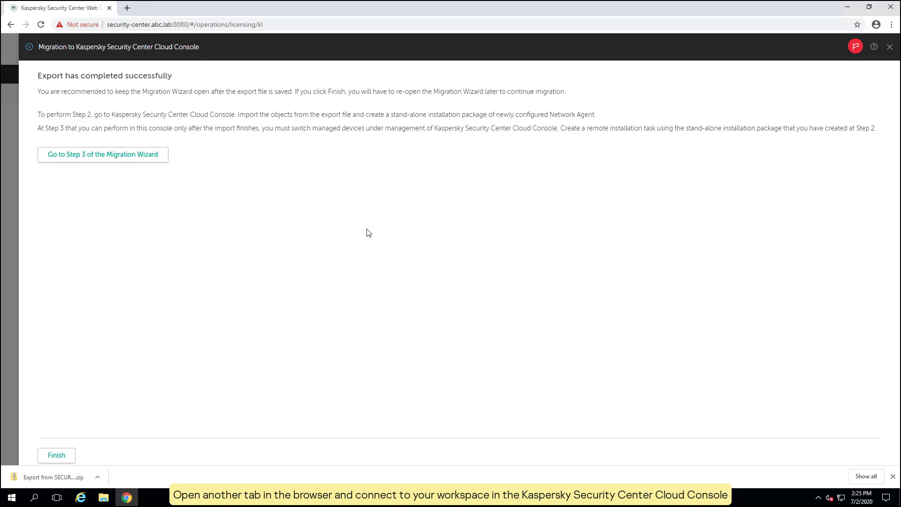
Step: Sign in to Kaspersky Security Center Cloud Console with the account email and password in a new tab
left_click(127, 8)
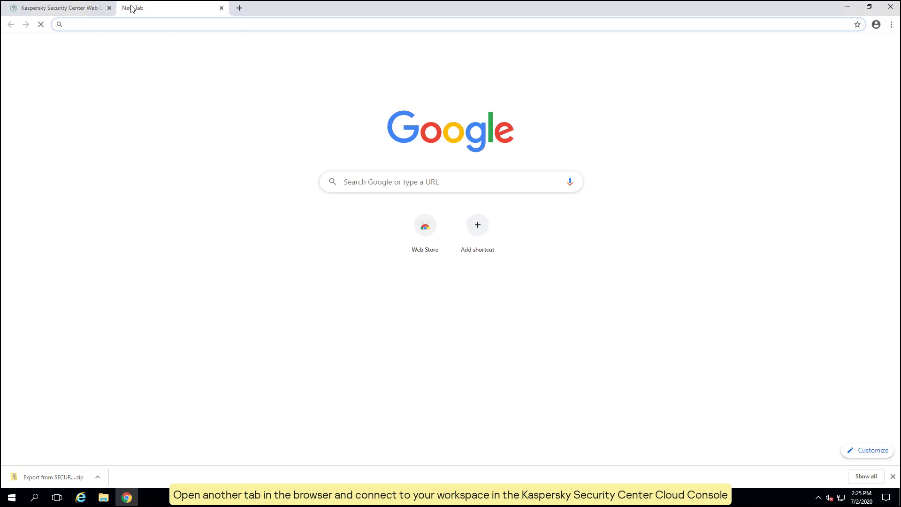
type("k")
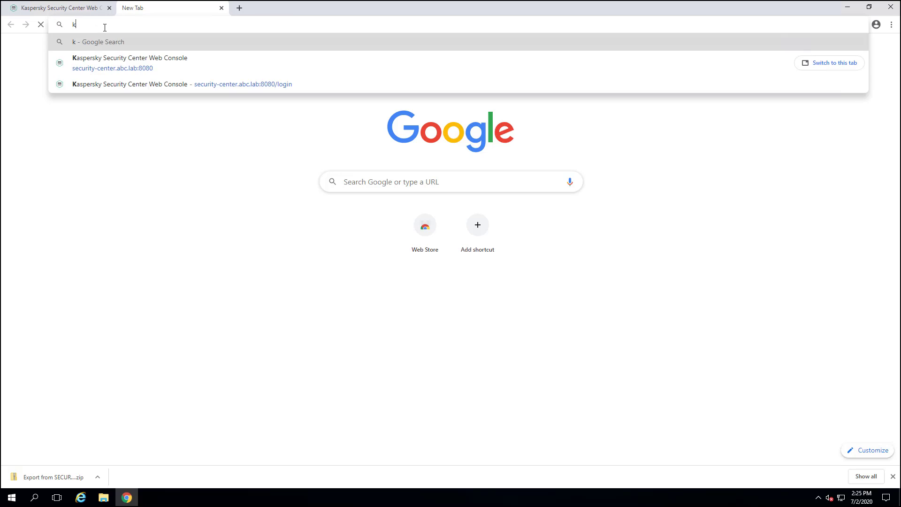
type("sc.kaspersky.com")
key("Return")
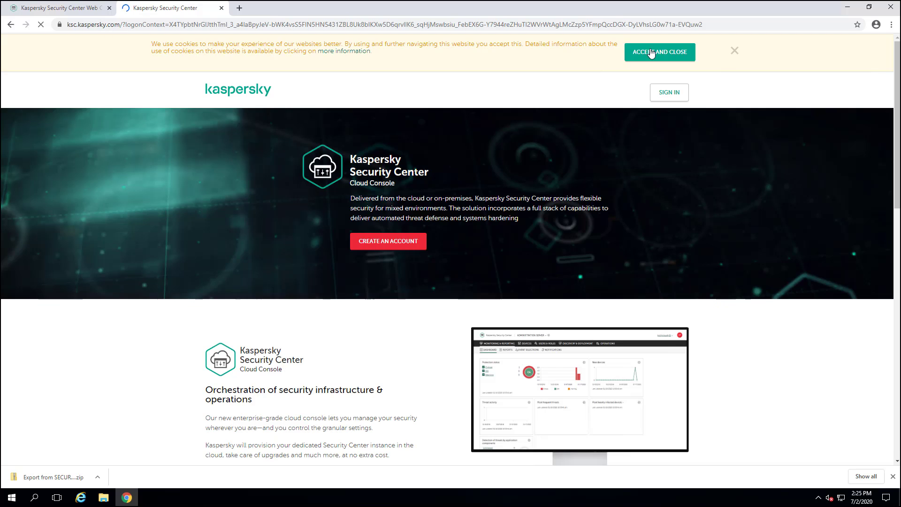
left_click(662, 52)
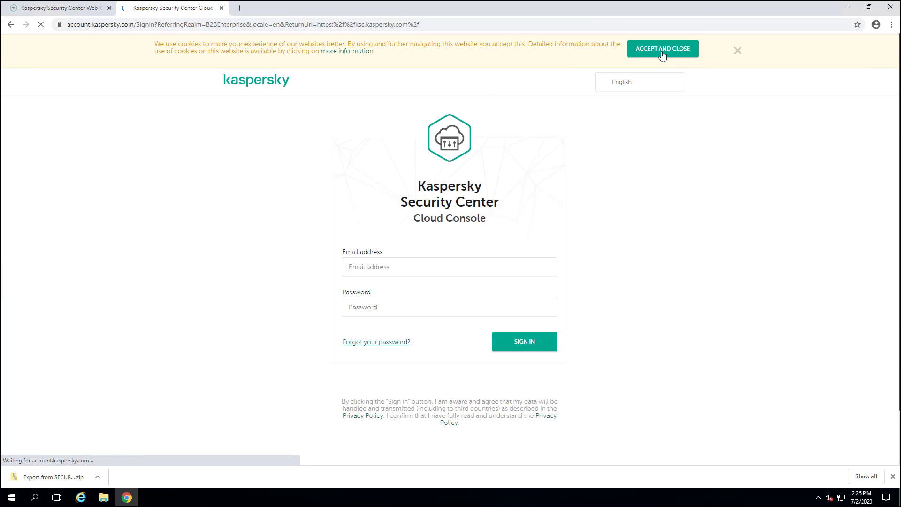
left_click(661, 50)
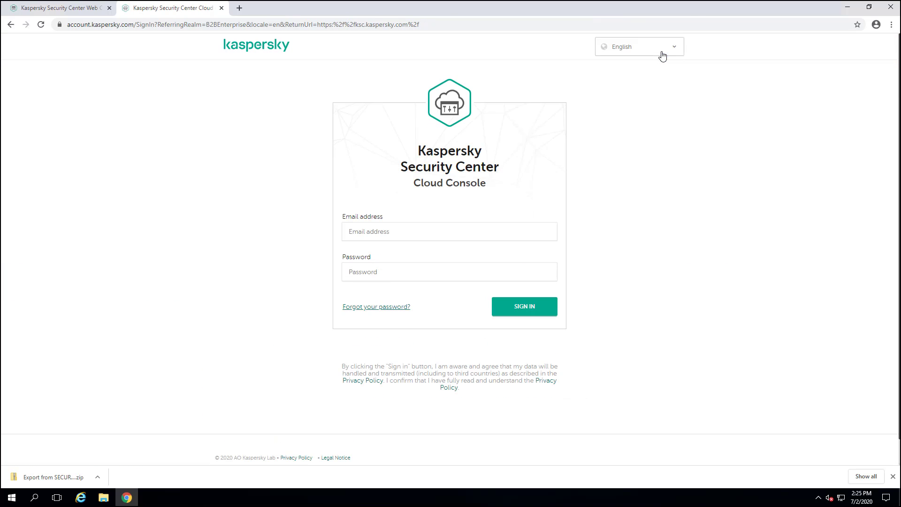
left_click(388, 231)
key("Tab")
type("P******")
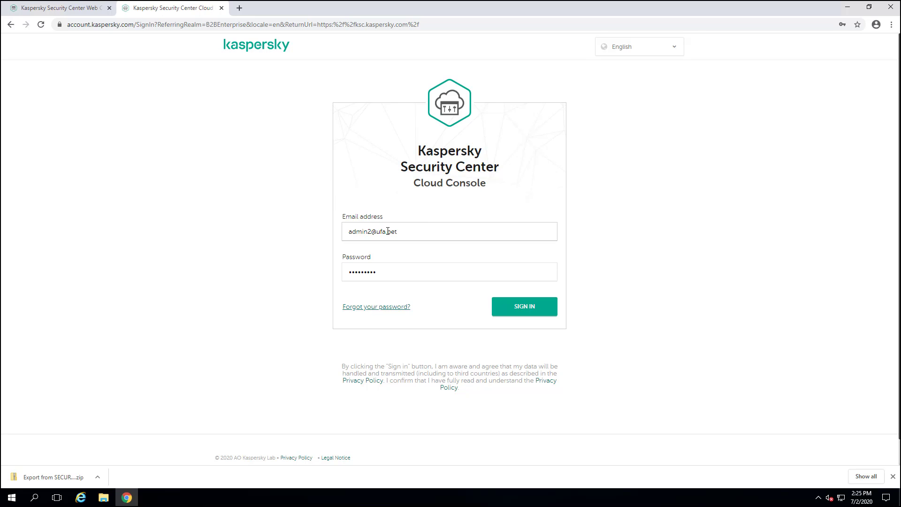
left_click(521, 308)
left_click(840, 176)
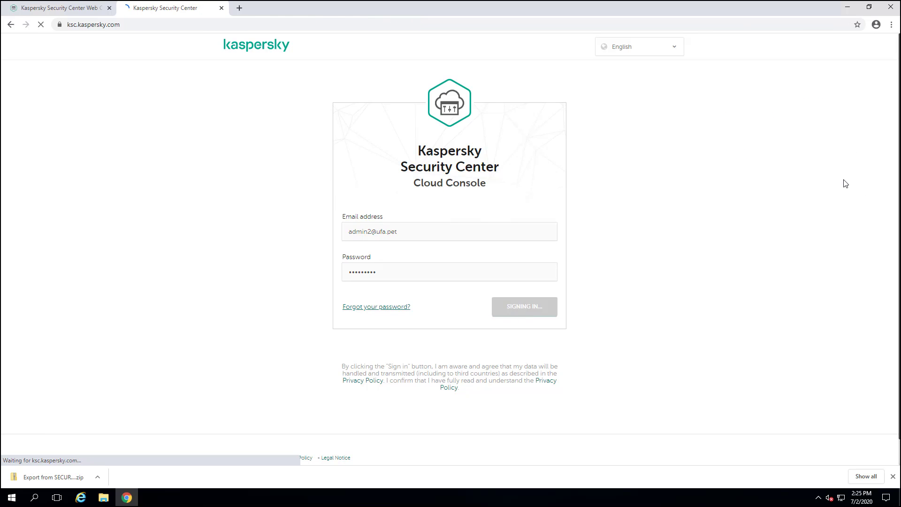
Step: Go to the company's workspace
left_click(260, 256)
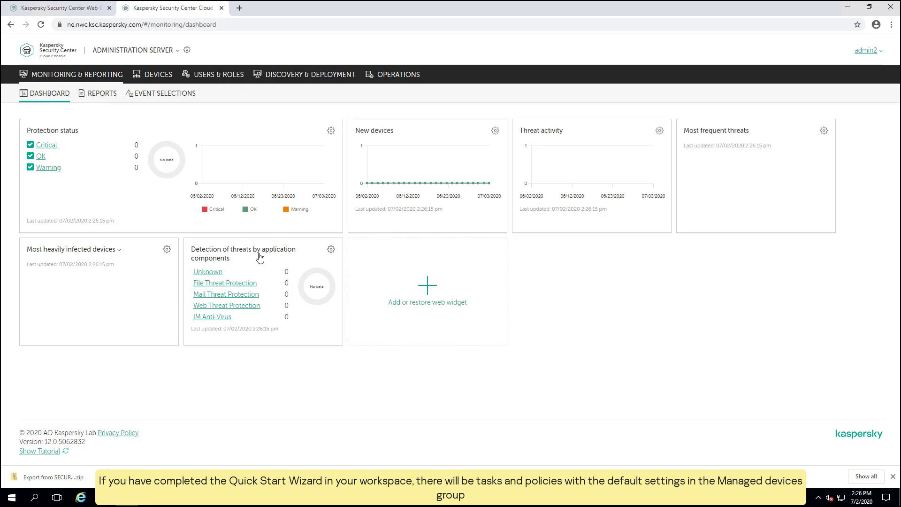
Step: Delete all default policies in the Managed devices group
left_click(159, 74)
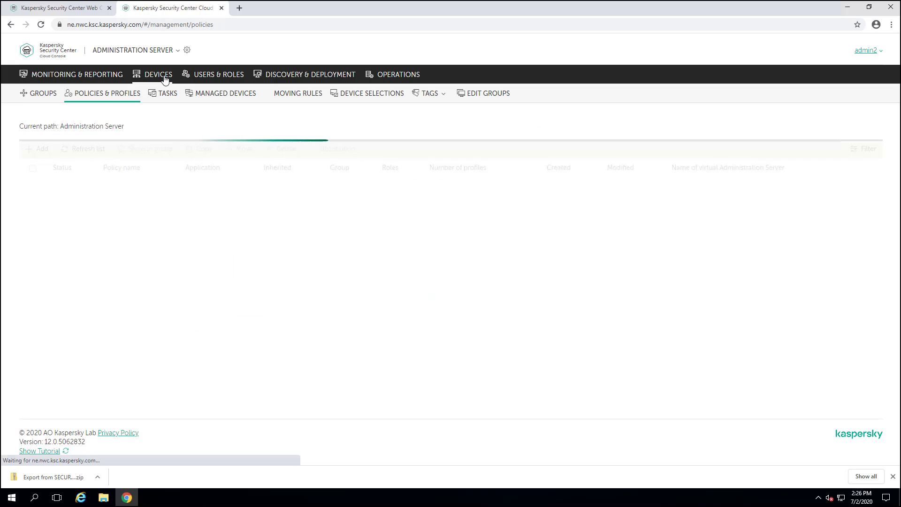
left_click(47, 96)
left_click(109, 116)
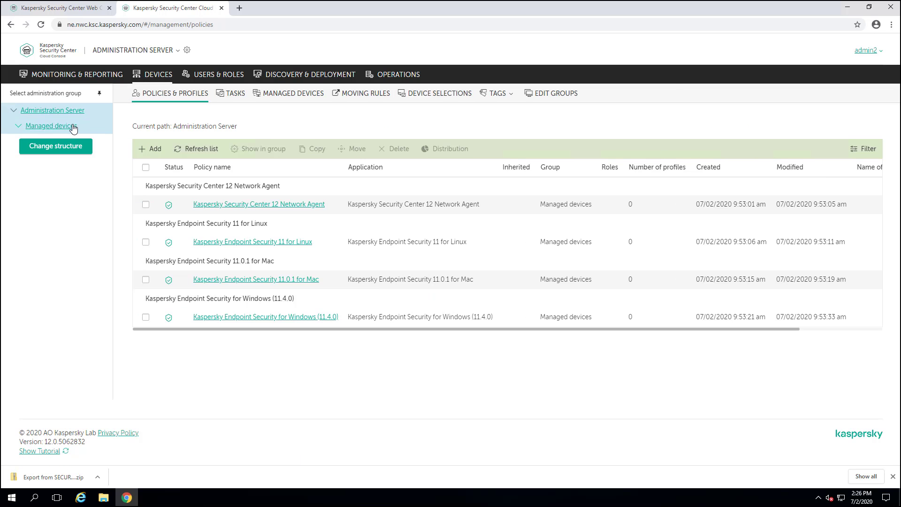
left_click(69, 126)
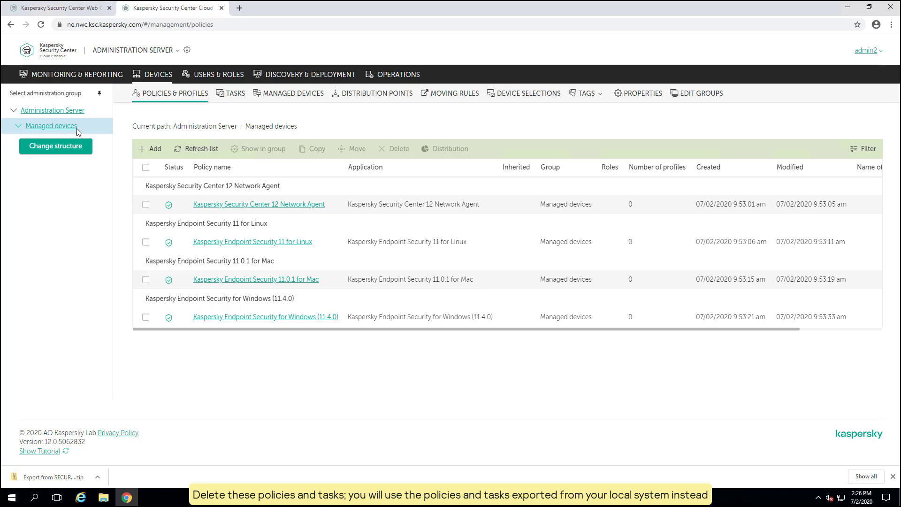
left_click(146, 167)
left_click(395, 149)
left_click(492, 287)
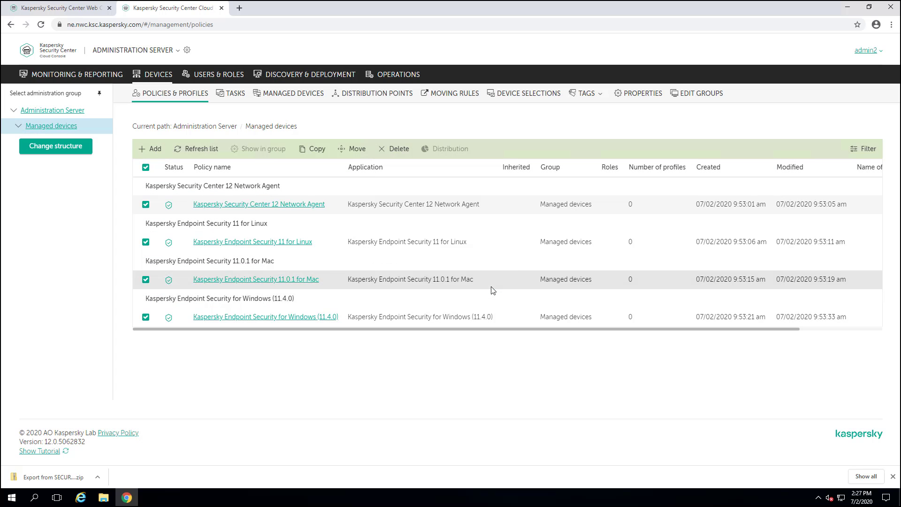
Step: Delete all default tasks in the Managed devices group
left_click(239, 95)
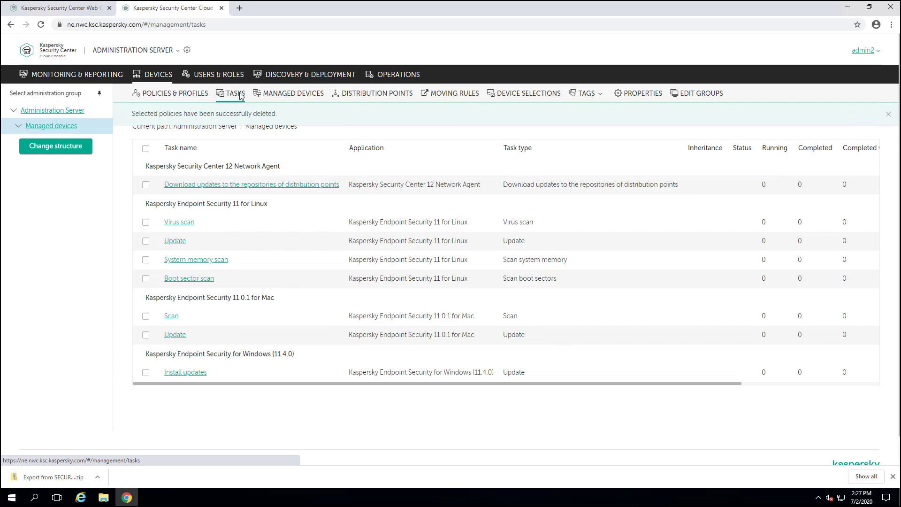
left_click(146, 167)
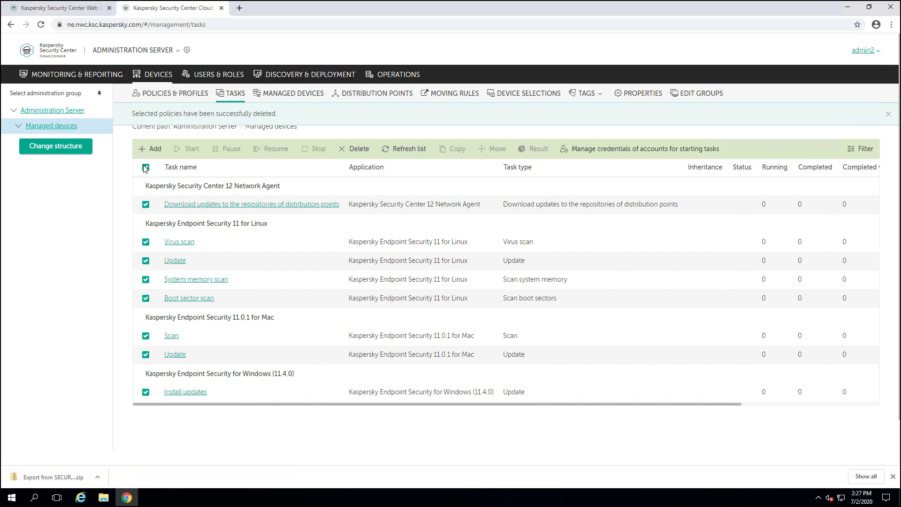
left_click(361, 152)
left_click(496, 276)
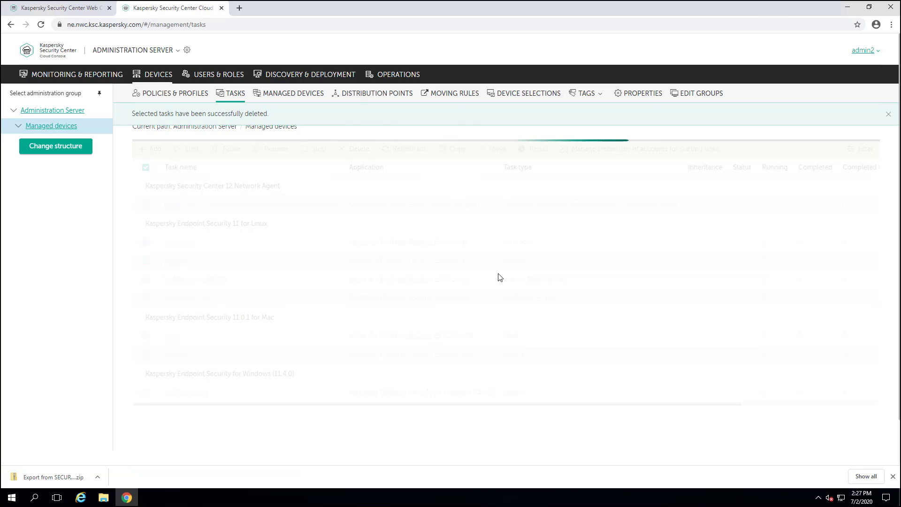
Step: Start the Migration import under OPERATIONS with the exported settings zip as the archive
left_click(399, 74)
left_click(409, 94)
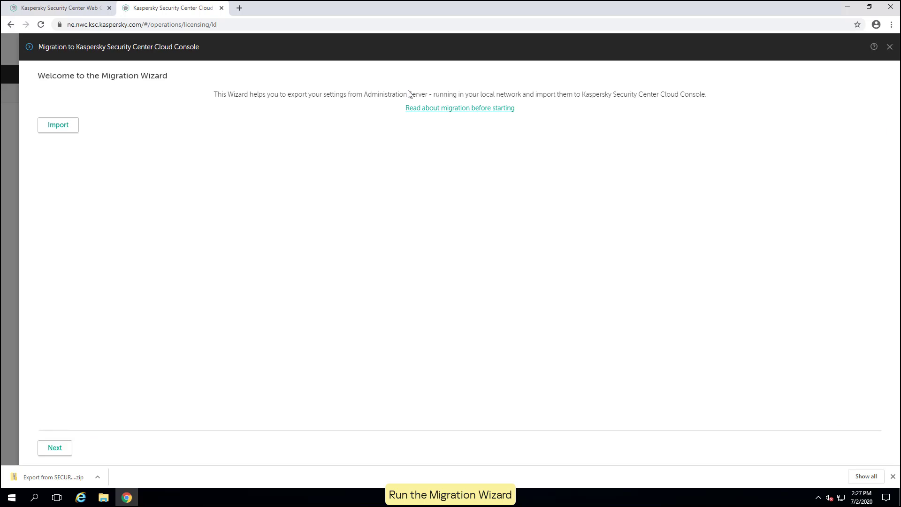
left_click(77, 127)
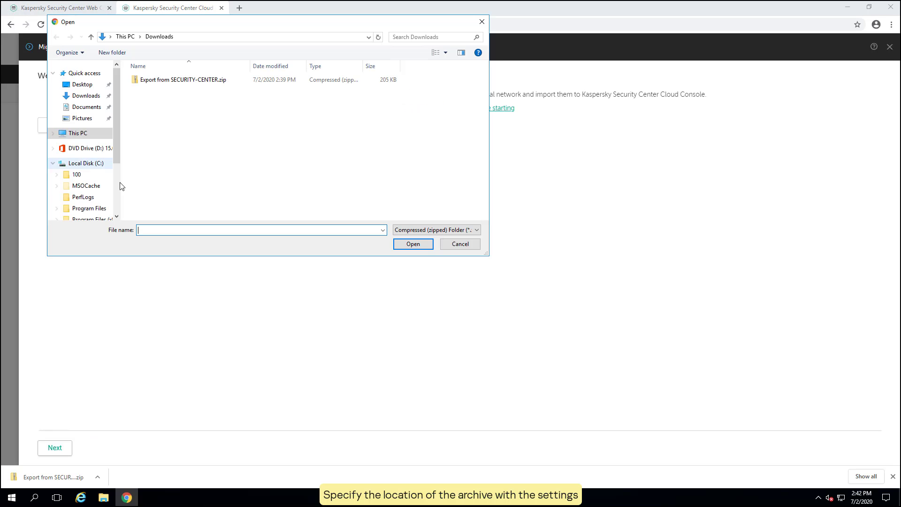
left_click(194, 82)
left_click(413, 244)
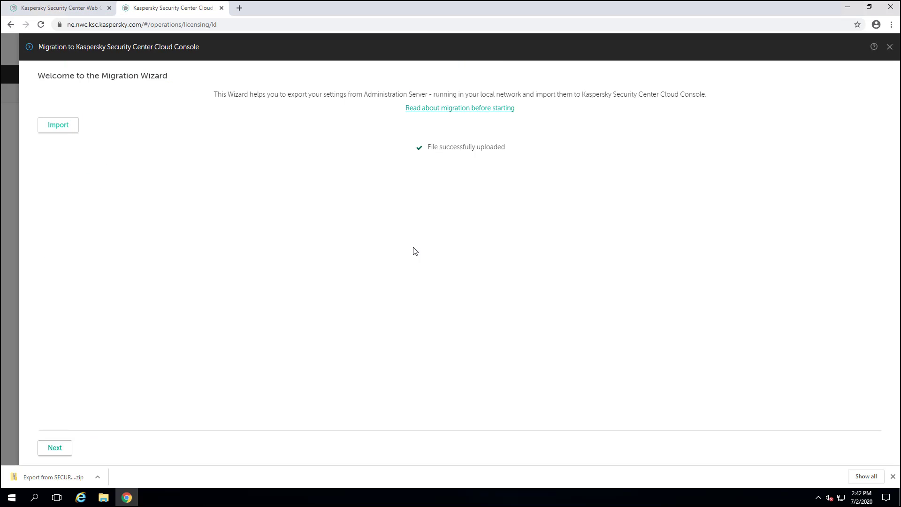
left_click(42, 453)
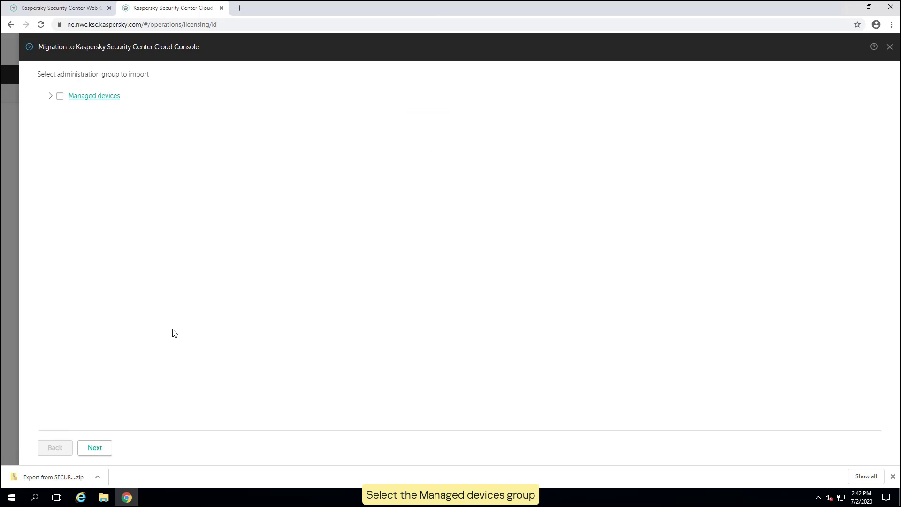
Step: Import the Managed devices group with the Network Agent x32 rpm package and run the migration
left_click(60, 96)
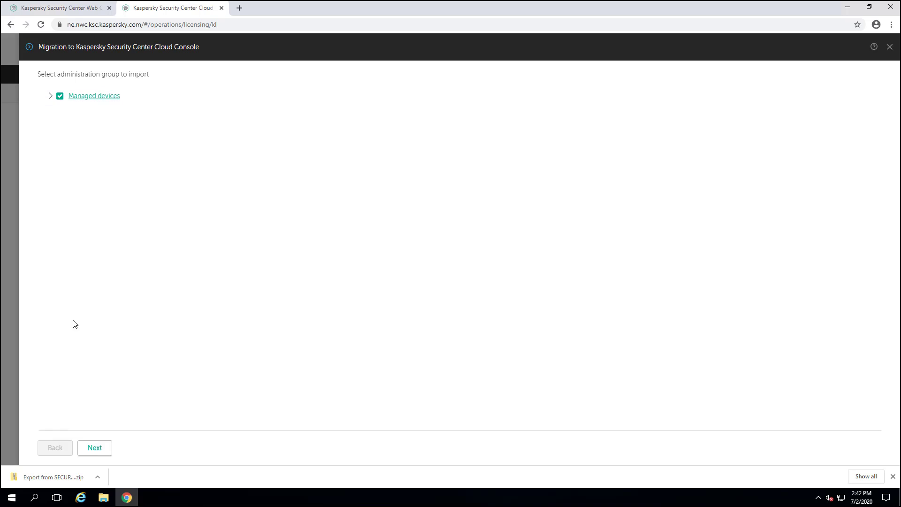
left_click(97, 449)
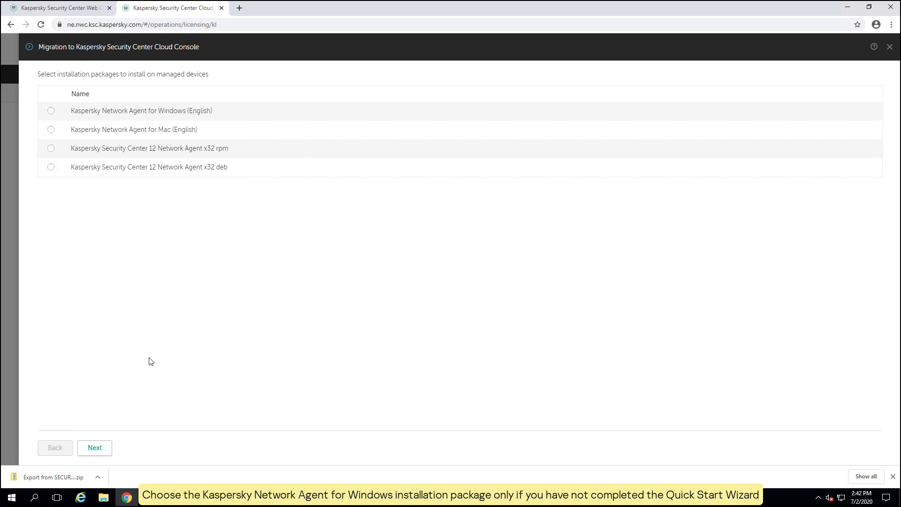
left_click(51, 147)
left_click(97, 447)
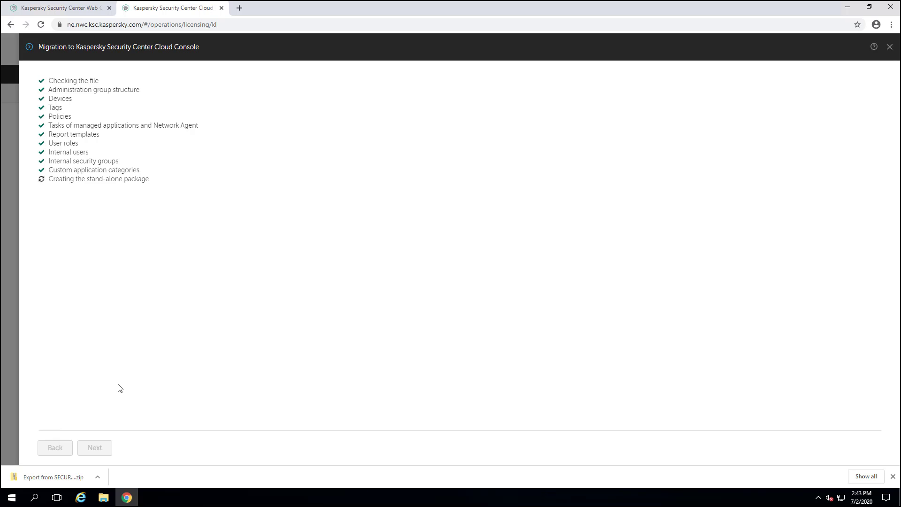
Step: Reach the imported Managed devices subgroup's properties in DEVICES > EDIT GROUPS
left_click(71, 451)
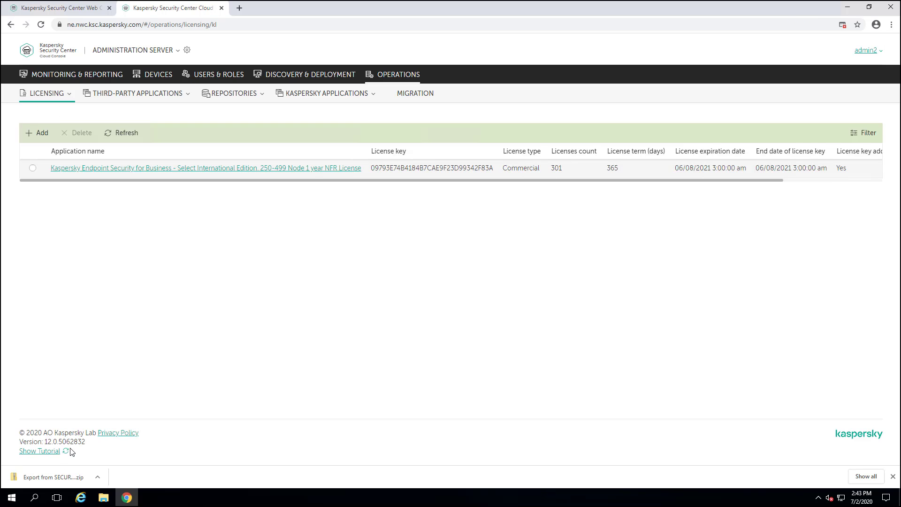
left_click(156, 77)
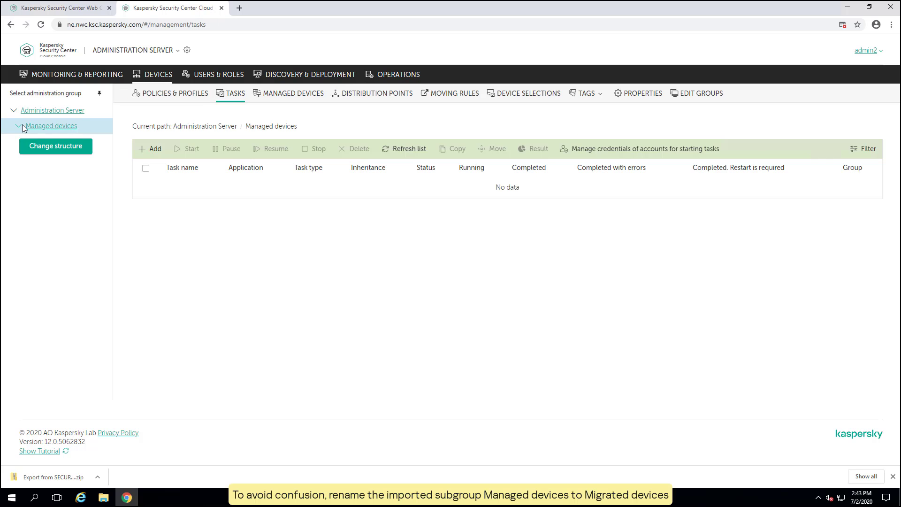
left_click(64, 147)
left_click(160, 170)
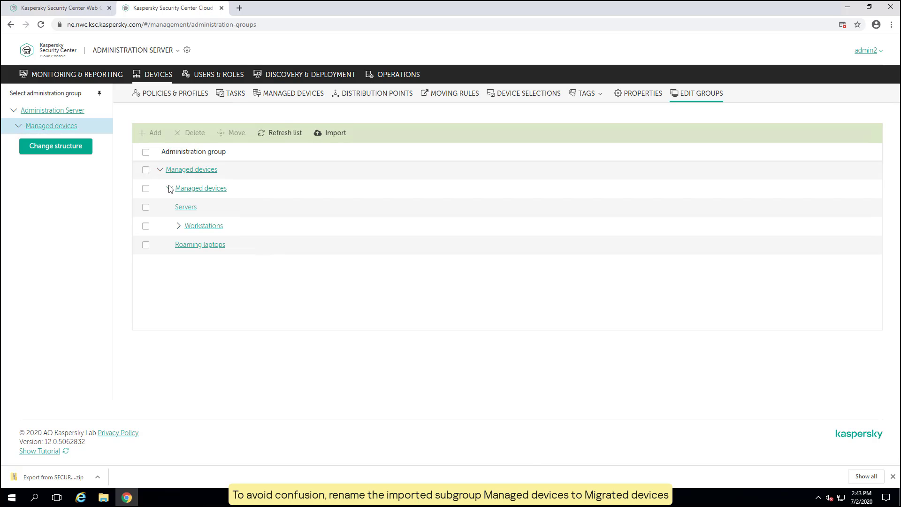
left_click(185, 190)
Step: Rename the subgroup to Migrated devices, save, and show its subgroups
left_click(177, 103)
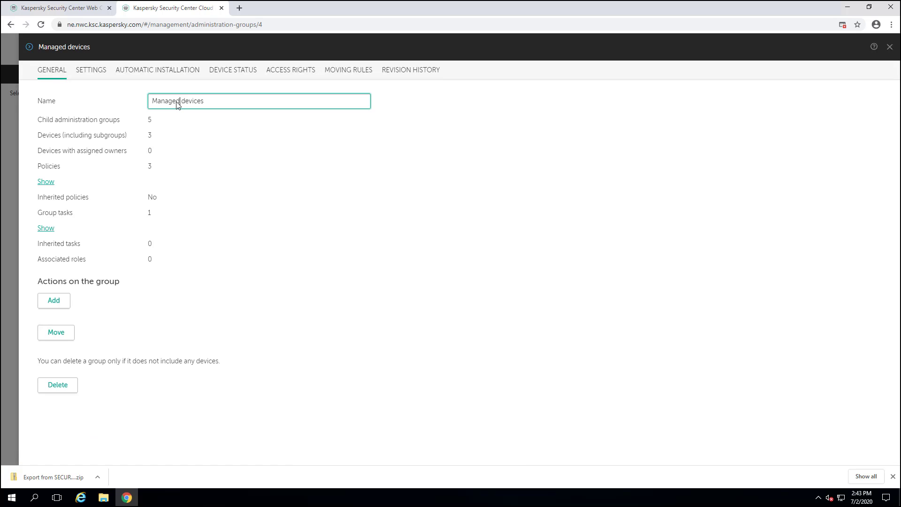
key("BackSpace")
key("BackSpace")
key("BackSpace")
type("Migrated")
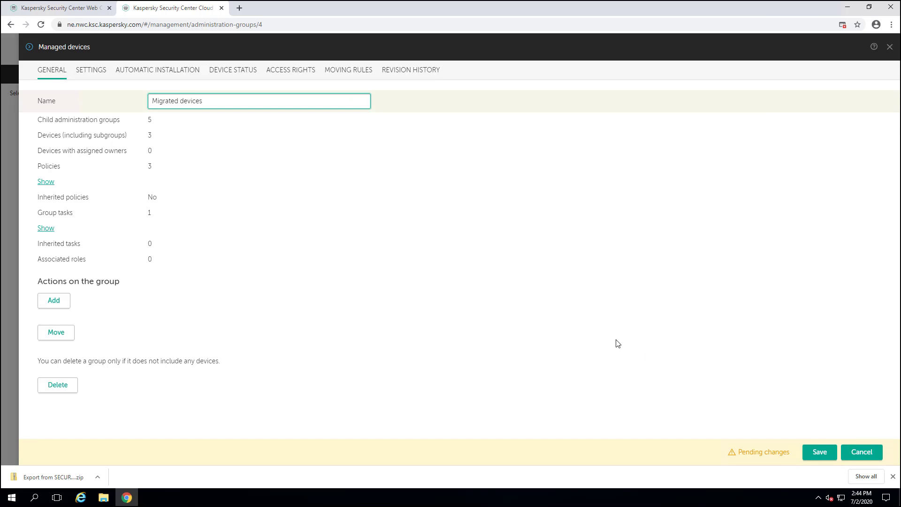
left_click(819, 451)
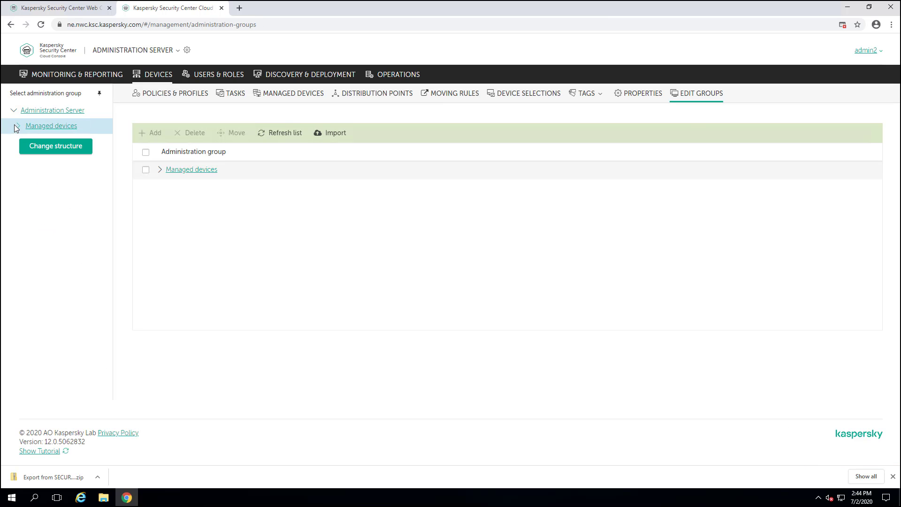
left_click(16, 127)
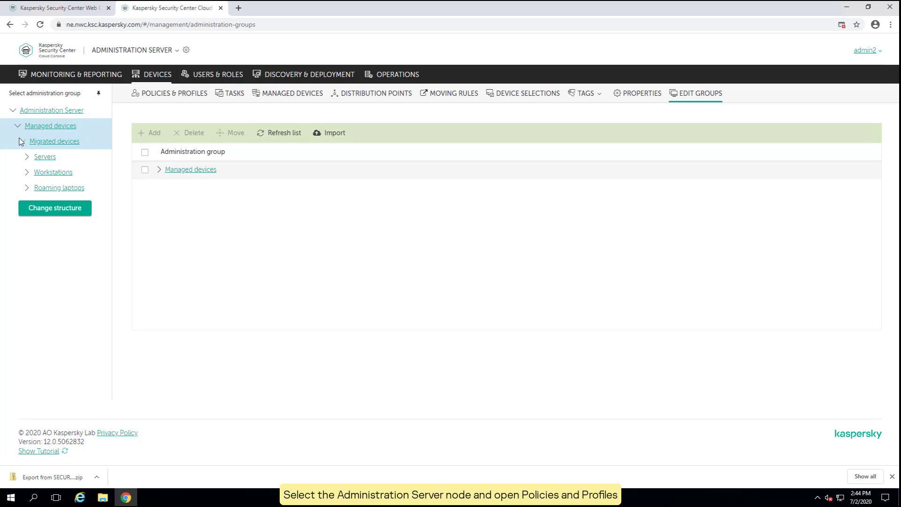
Step: With Administration Server as scope, review the imported policies, tasks and managed devices lists
left_click(61, 110)
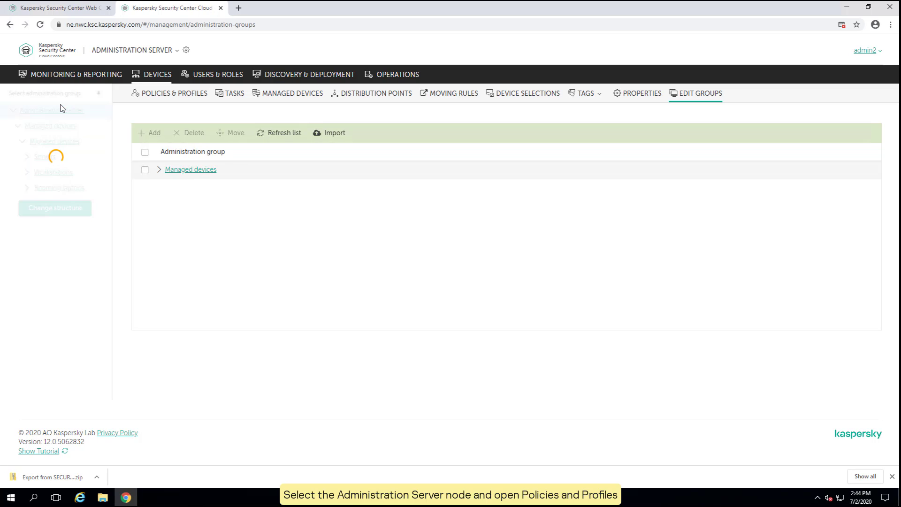
left_click(160, 97)
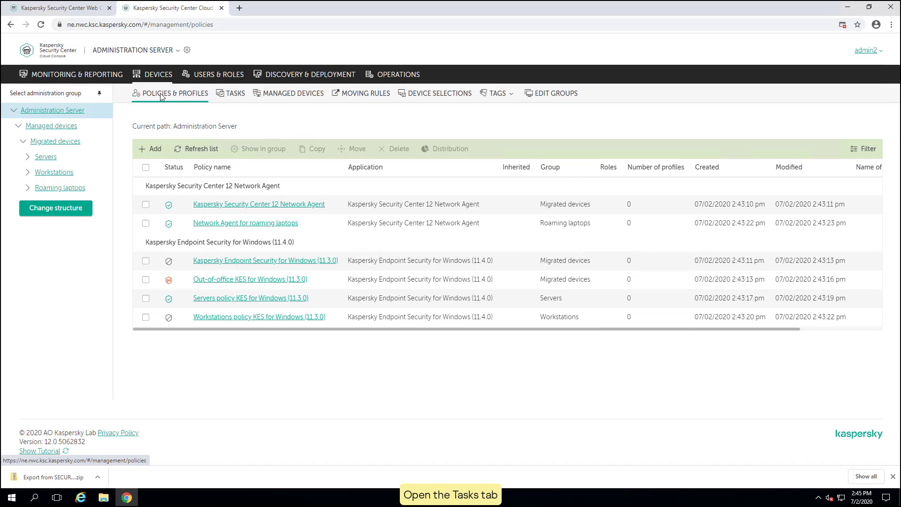
left_click(236, 94)
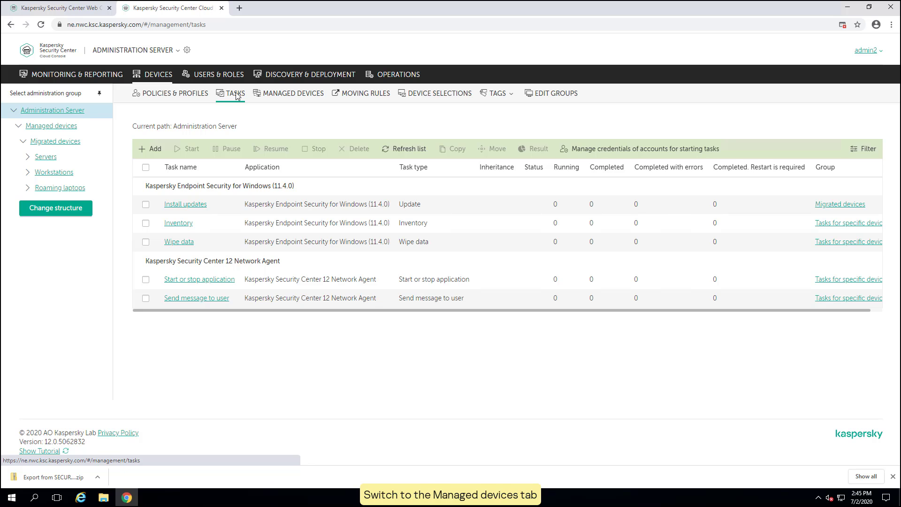
left_click(279, 95)
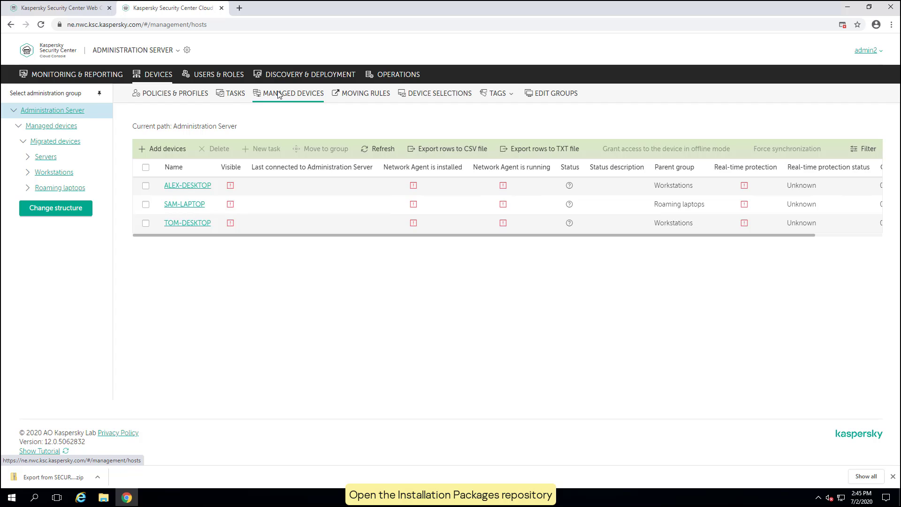
Step: Show the stand-alone packages list under Installation Packages in Discovery & Deployment
left_click(298, 76)
mouse_move(227, 93)
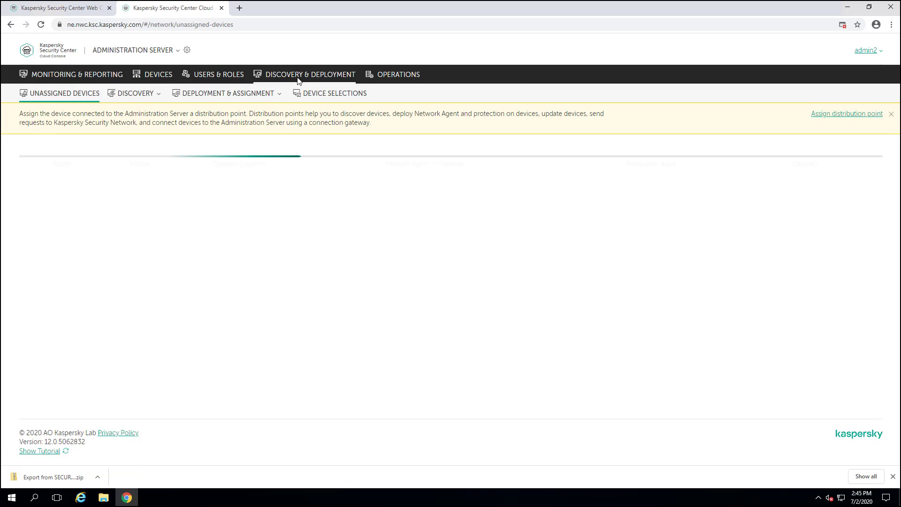
left_click(243, 185)
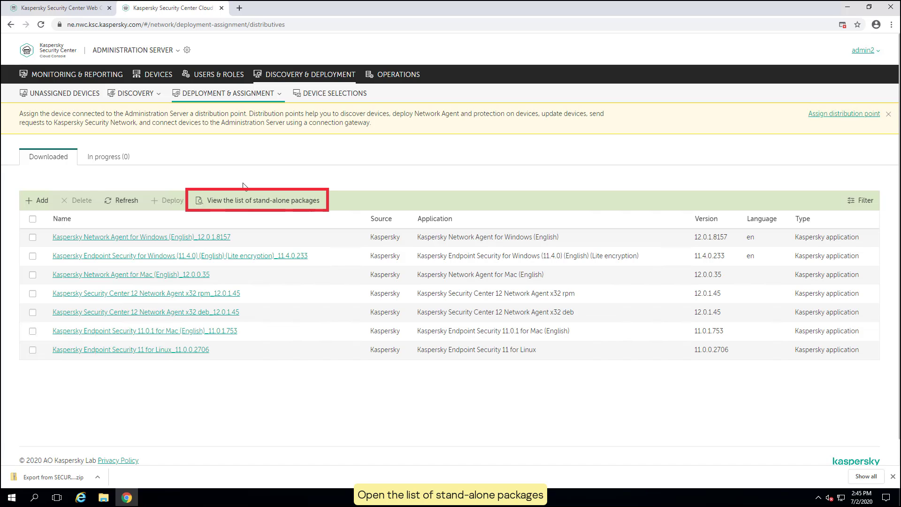
left_click(239, 199)
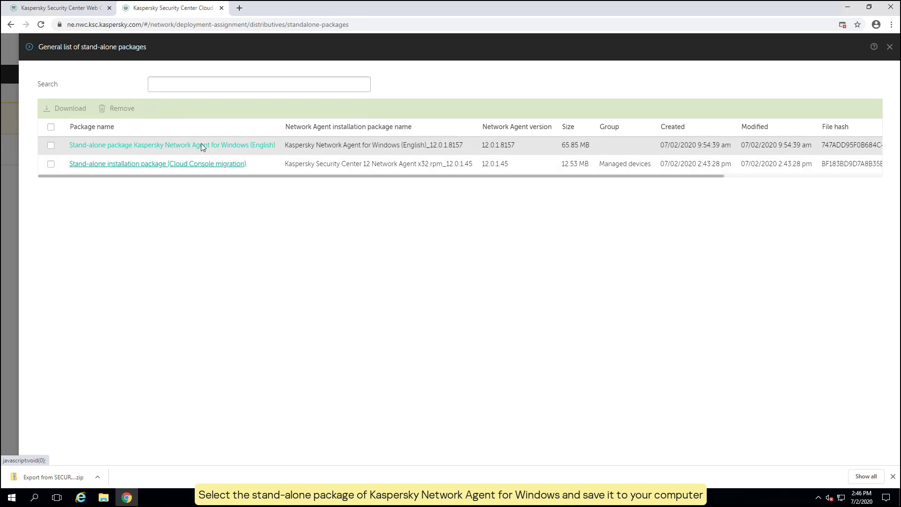
Step: Download the Network Agent for Windows stand-alone package to the computer as installer.exe
left_click(50, 145)
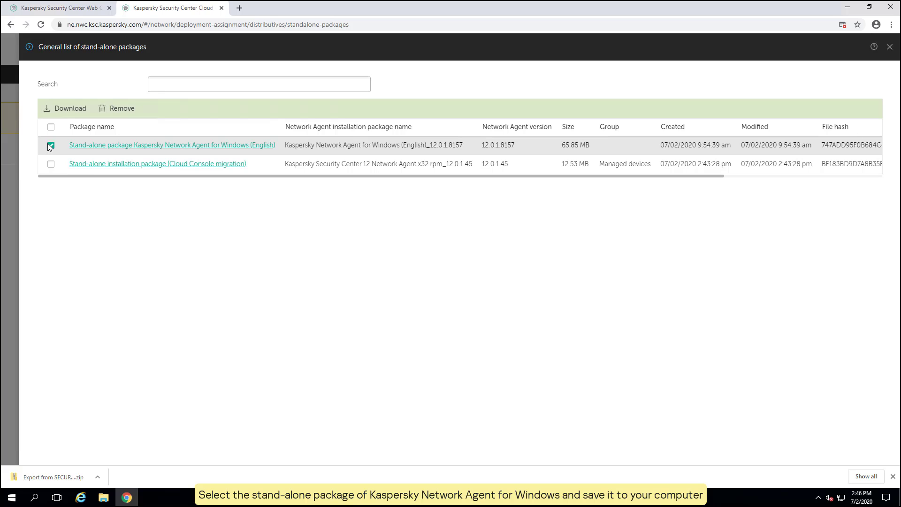
left_click(56, 110)
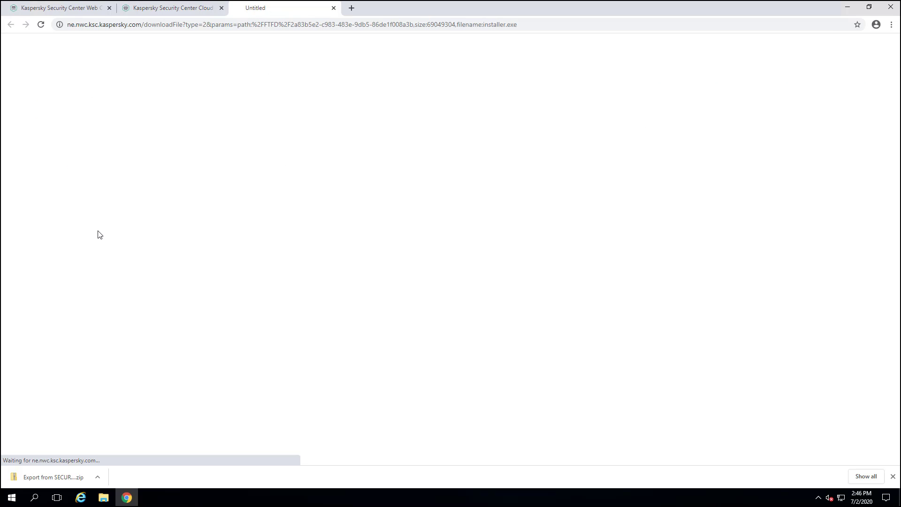
left_click(420, 239)
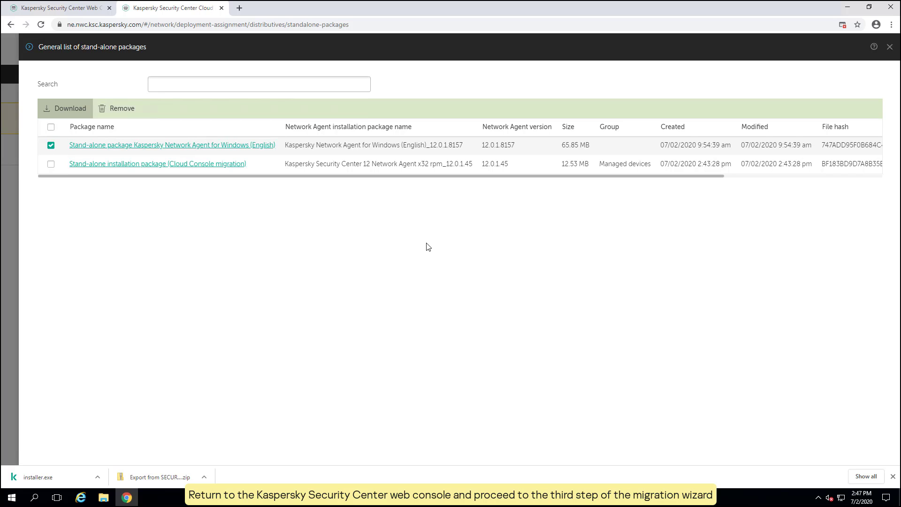
Step: At Step 3 of the Web Console wizard, upload installer.exe as the stand-alone installation package
left_click(75, 9)
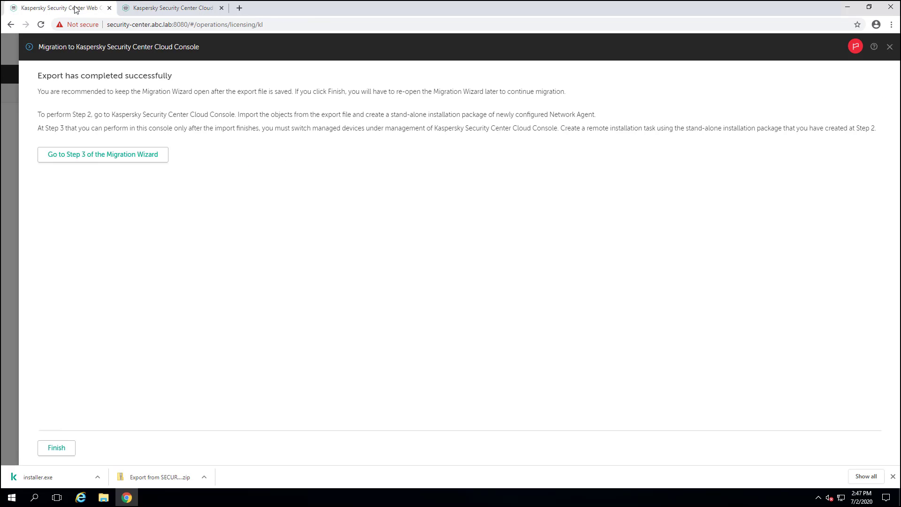
left_click(111, 154)
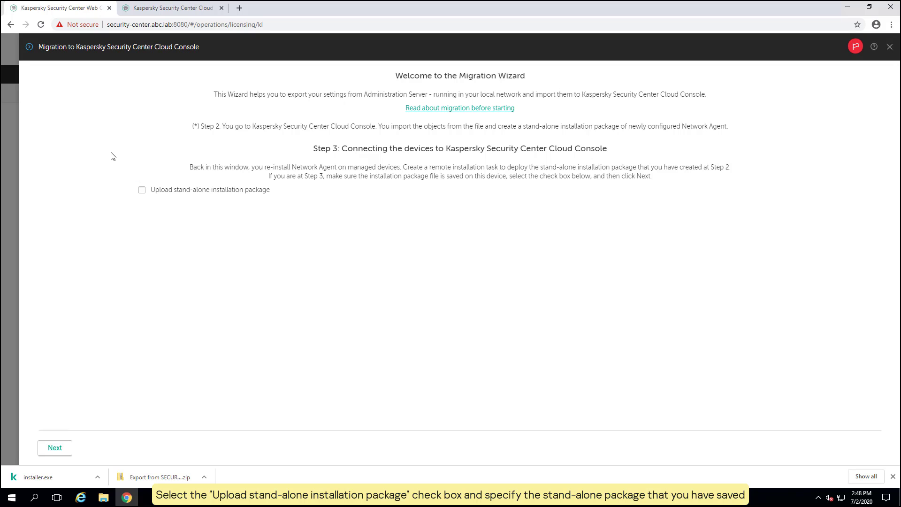
left_click(141, 190)
left_click(121, 224)
left_click(161, 91)
left_click(415, 246)
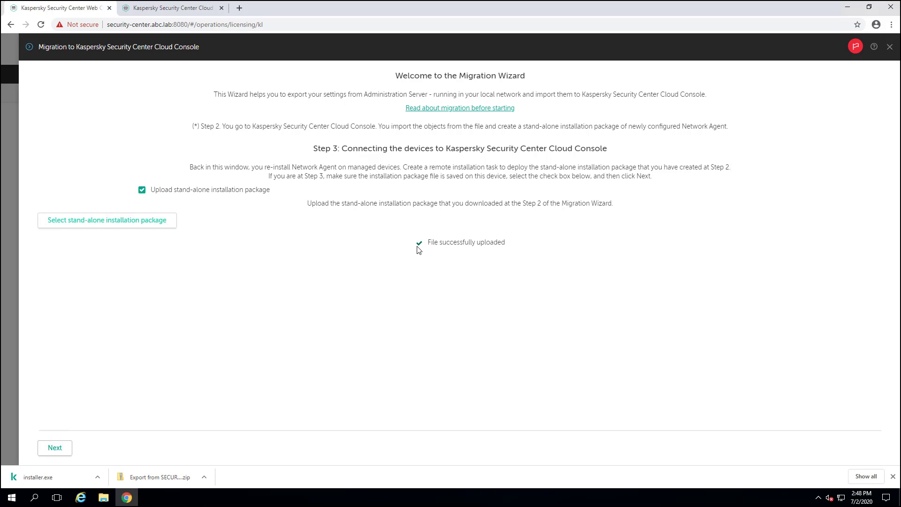
Step: Choose the Workstations group under Managed devices and create the remote installation task
left_click(58, 448)
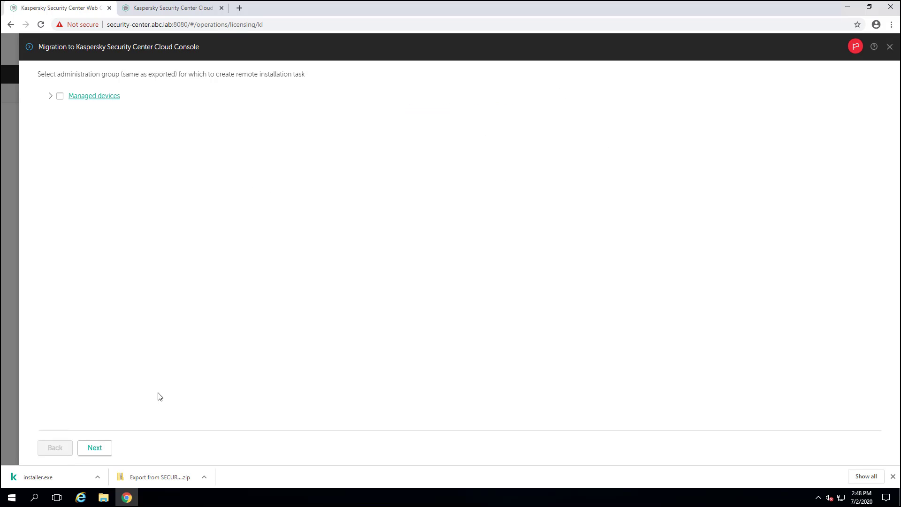
left_click(52, 96)
left_click(55, 131)
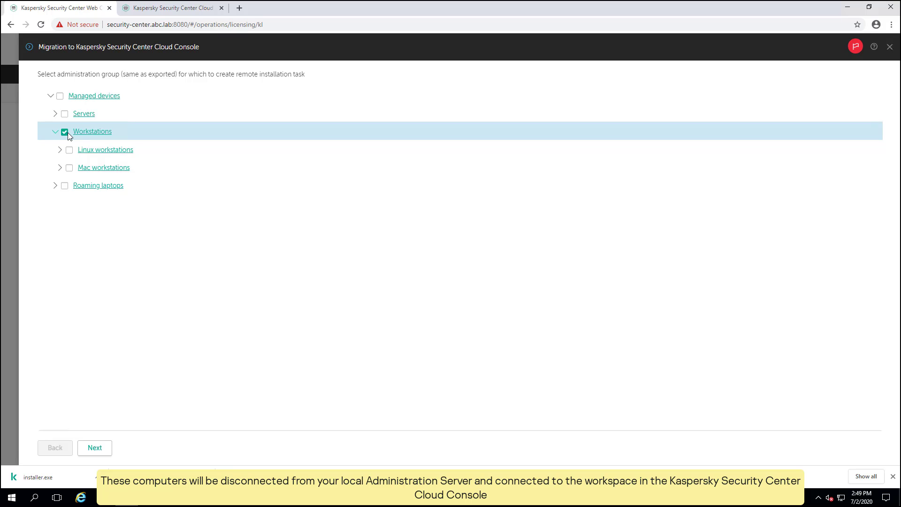
left_click(100, 448)
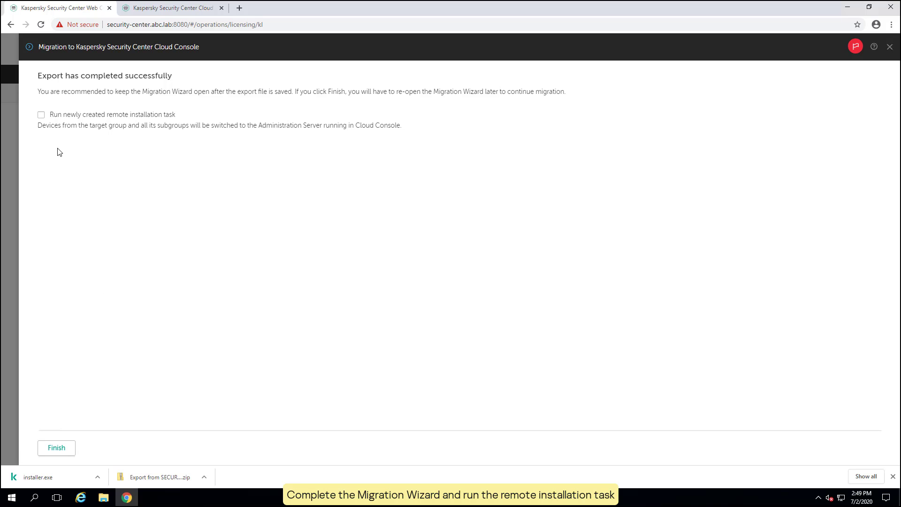
Step: Finish the wizard with Run newly created remote installation task checked, then view the server's task list
left_click(41, 114)
left_click(60, 450)
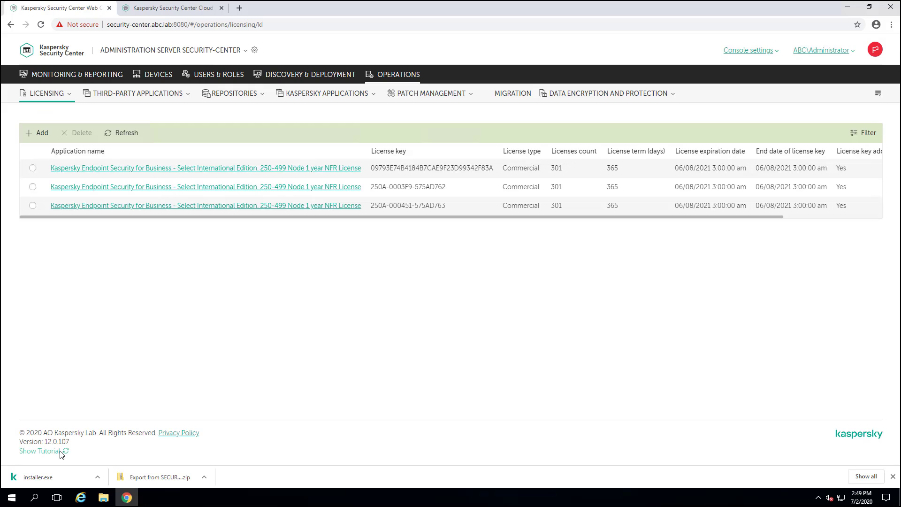
left_click(163, 73)
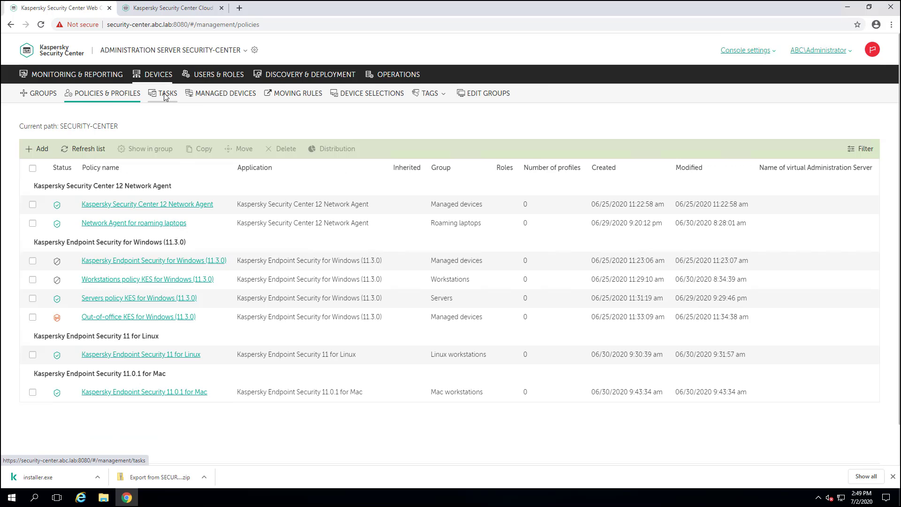
left_click(163, 93)
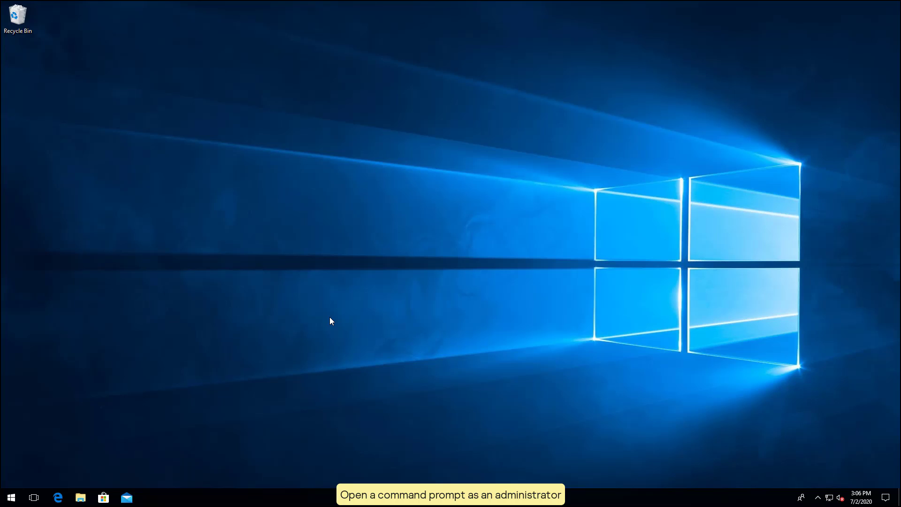
Step: Launch an elevated Command Prompt via Windows search and enlarge its window
right_click(13, 499)
left_click(47, 434)
type("cmd")
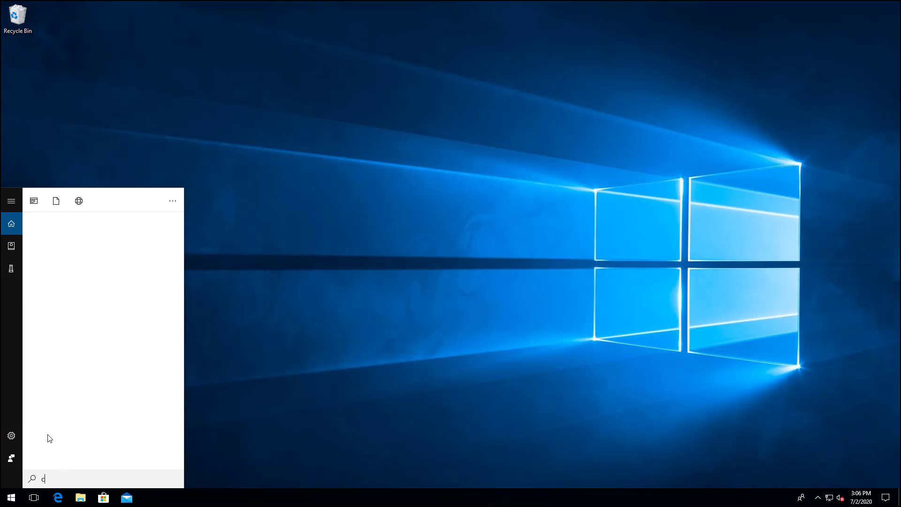
right_click(88, 243)
left_click(99, 251)
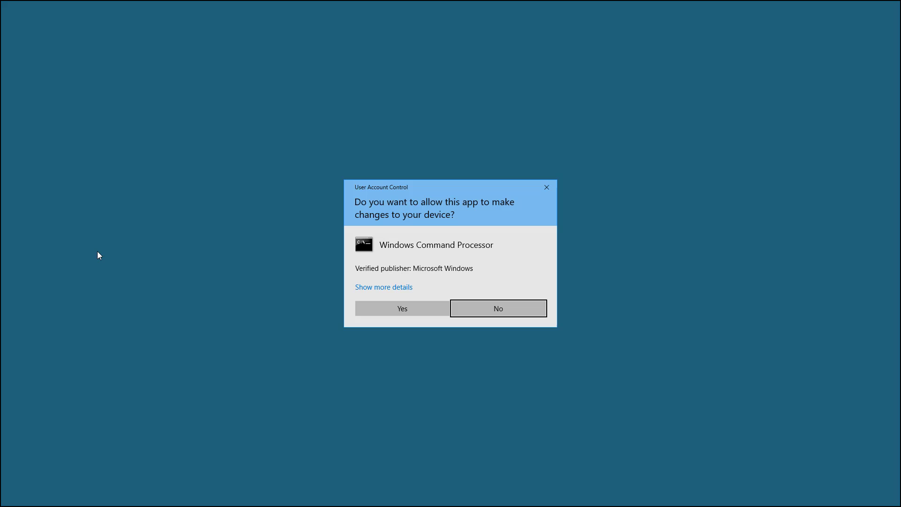
left_click(356, 311)
left_click_drag(323, 123, 332, 33)
left_click_drag(319, 263, 294, 473)
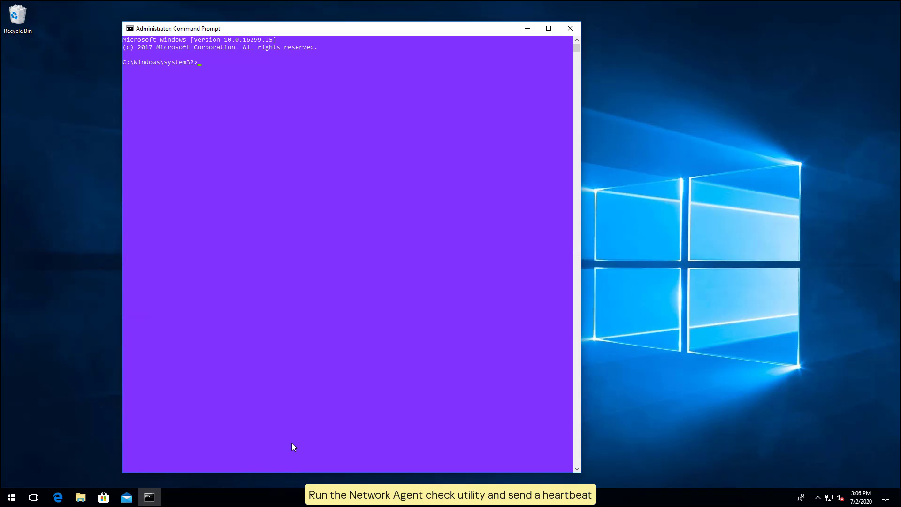
type("cd \"c:\\Program Files (x86)\"Kaspersky Lab\\NetworkAgent\"")
Step: cd to C:\Program Files (x86)\Kaspersky Lab\NetworkAgent and run klnagchk.exe -sendhb to send a heartbeat
key("Return")
type("klnagchk.exe -sendhb")
key("Return")
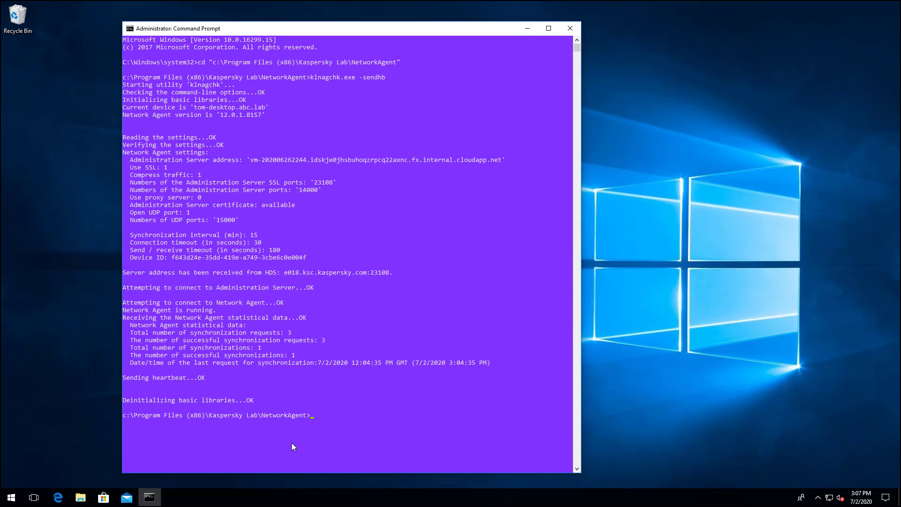